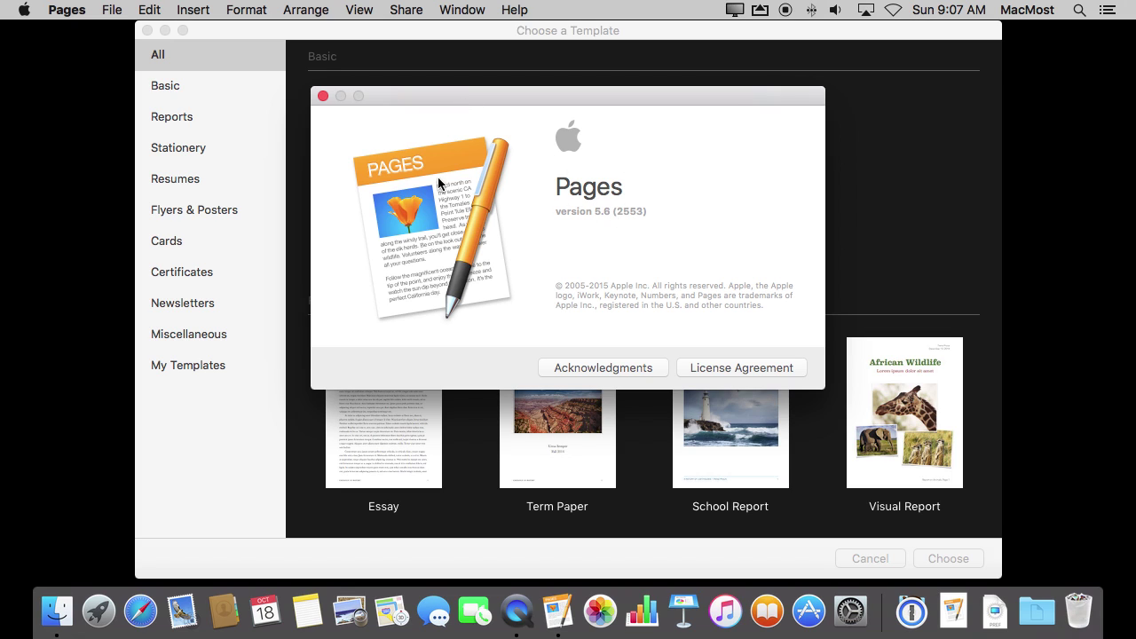
Close the About Pages window and start a new blank document
{"action": "left_click", "coordinate": [323, 96]}
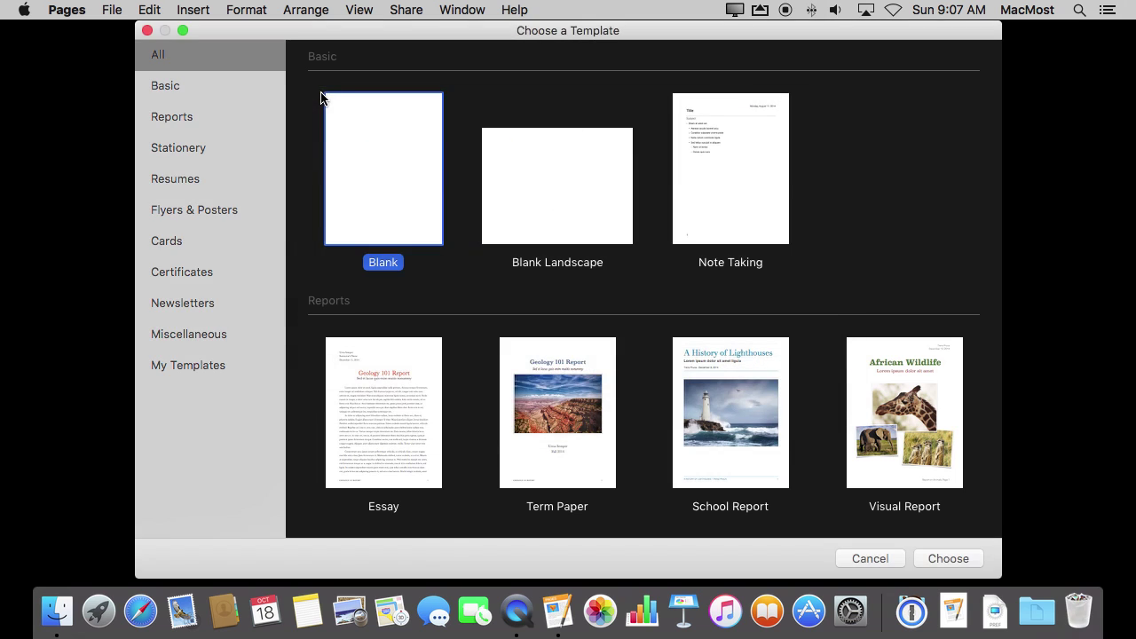
{"action": "double_click", "coordinate": [381, 162]}
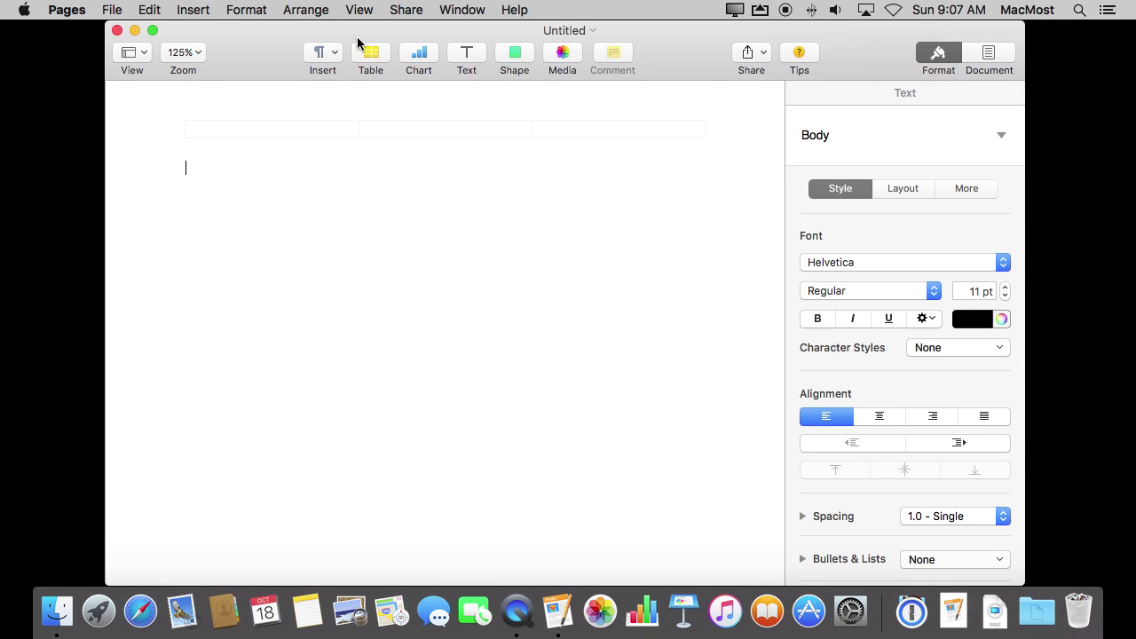
Show page thumbnails beside the document from the View menu
{"action": "left_click", "coordinate": [359, 11]}
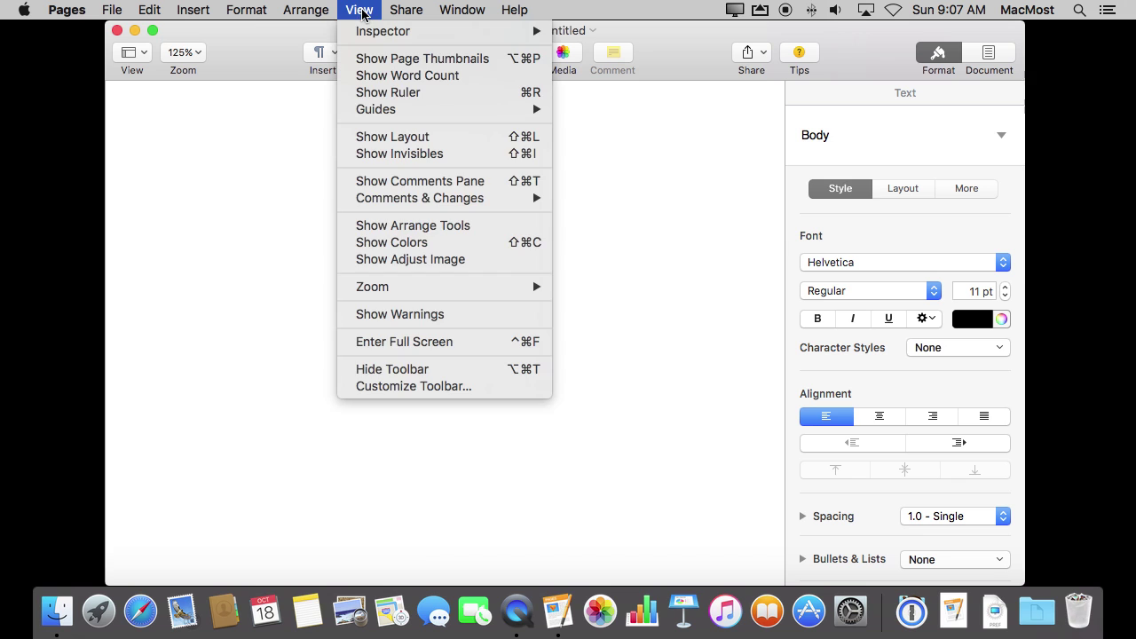
{"action": "left_click", "coordinate": [386, 60]}
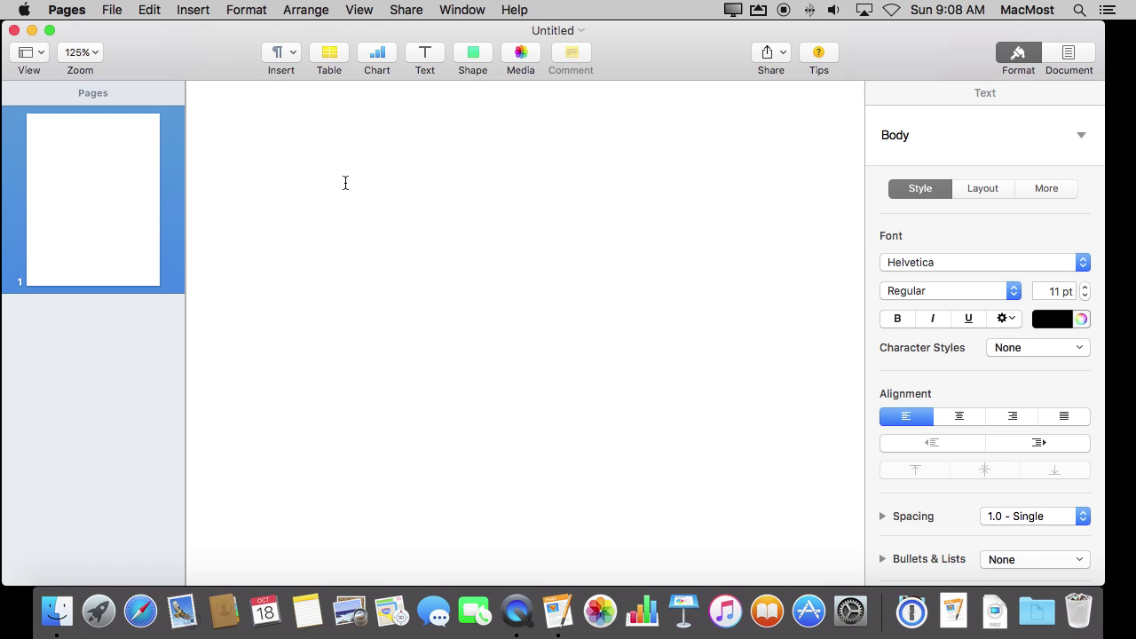
Type the lines 'Page 1', 'Notes', 'Page 2', 'Notes', 'Page 3', 'Even more notes'
{"action": "type", "text": "P"}
{"action": "type", "text": "age 1 Notes P"}
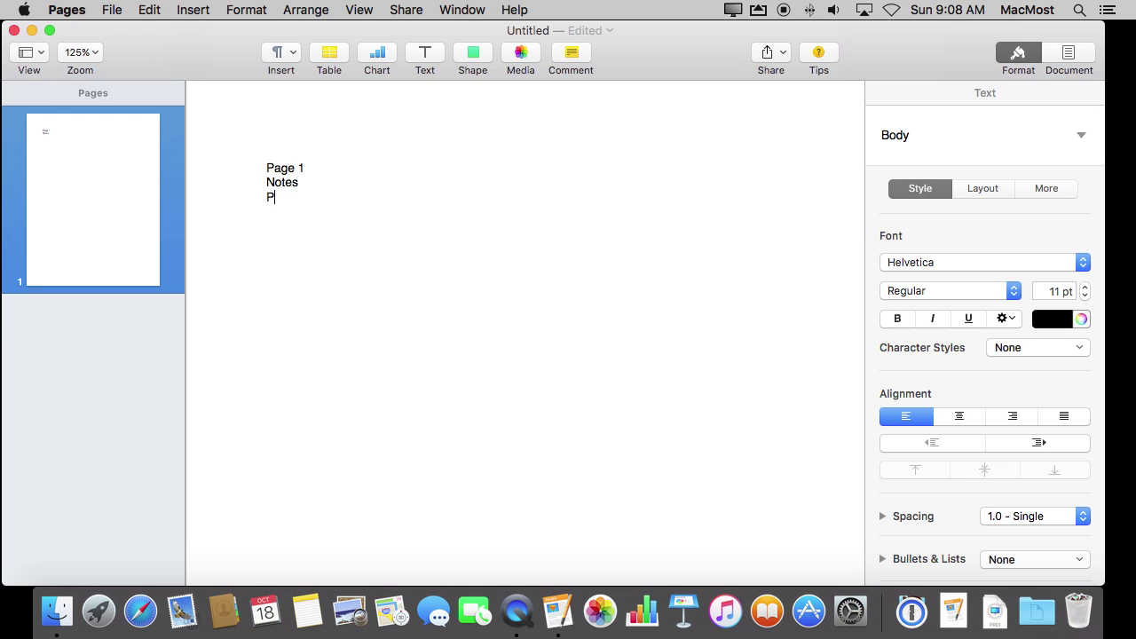
{"action": "type", "text": "age 2 Notes "}
{"action": "type", "text": "Page 3"}
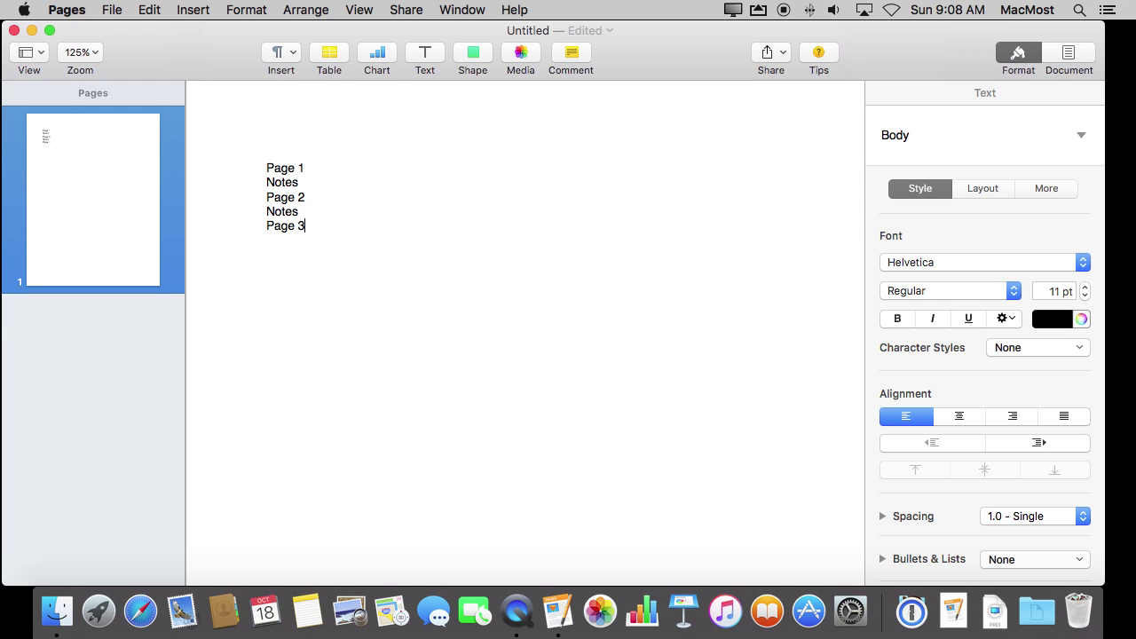
{"action": "type", "text": " Even more "}
{"action": "type", "text": "notes"}
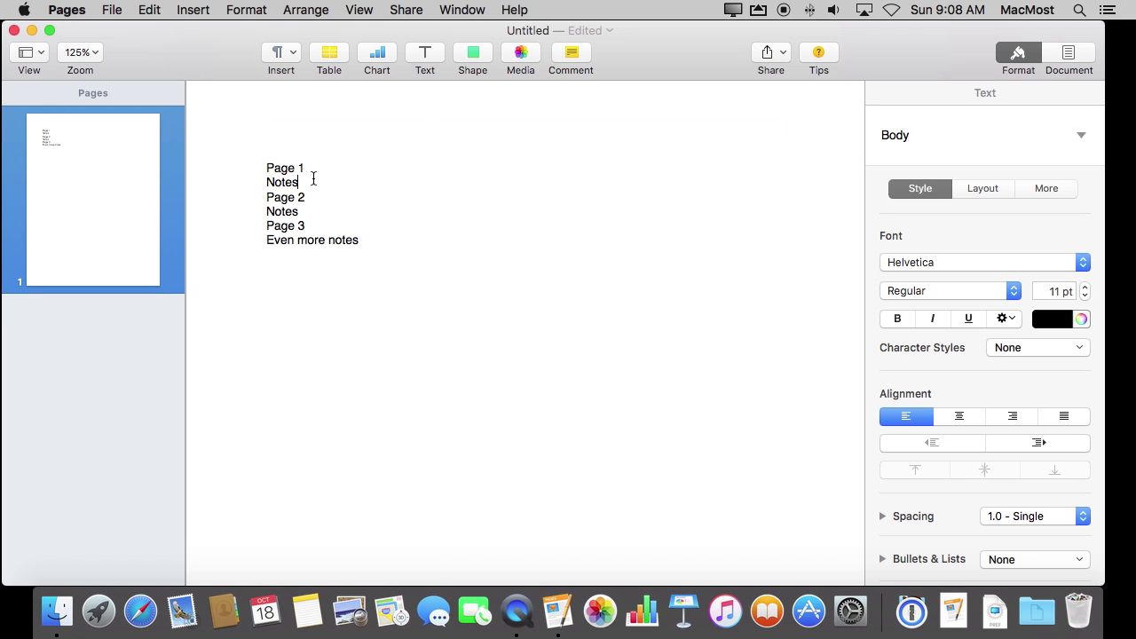
Insert a page break before Page 2, then undo it
{"action": "left_click", "coordinate": [197, 7]}
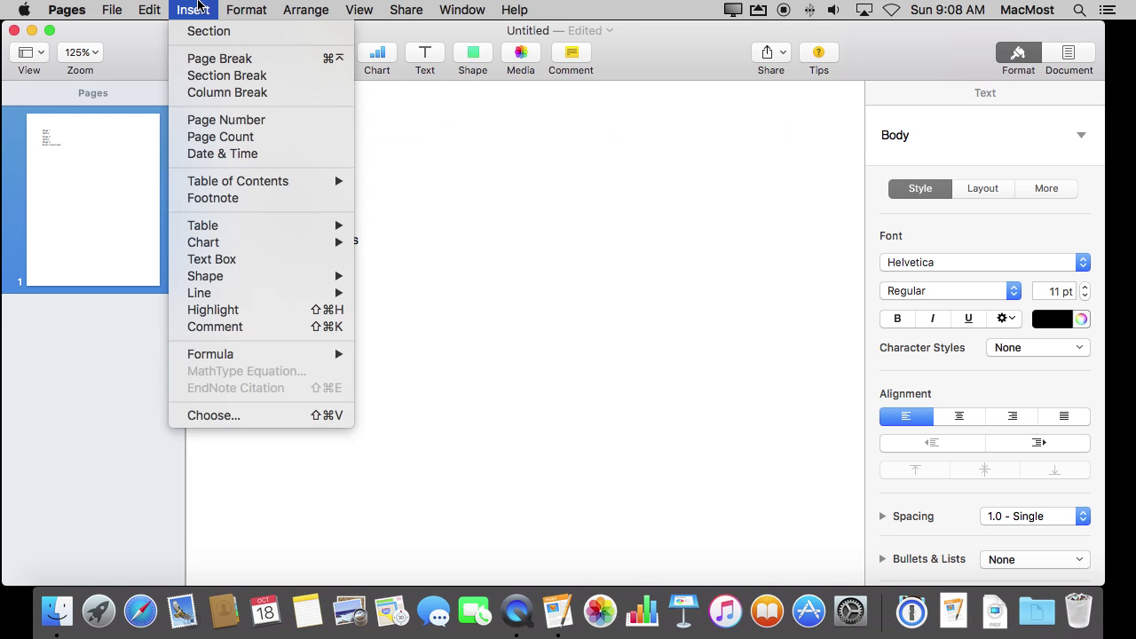
{"action": "left_click", "coordinate": [212, 60]}
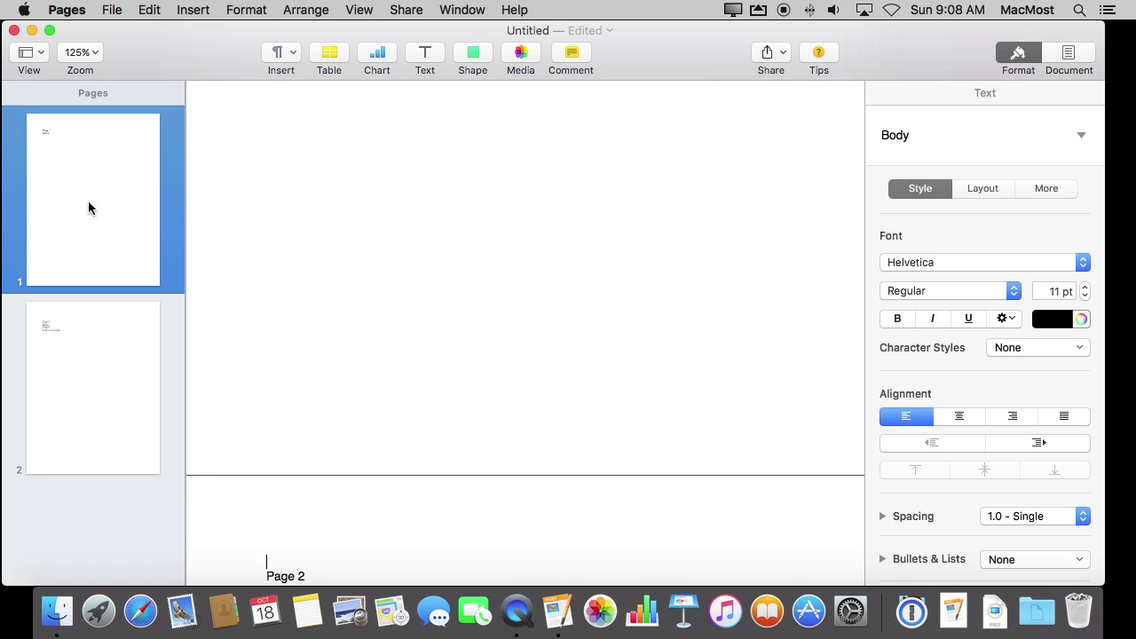
{"action": "left_click", "coordinate": [156, 7]}
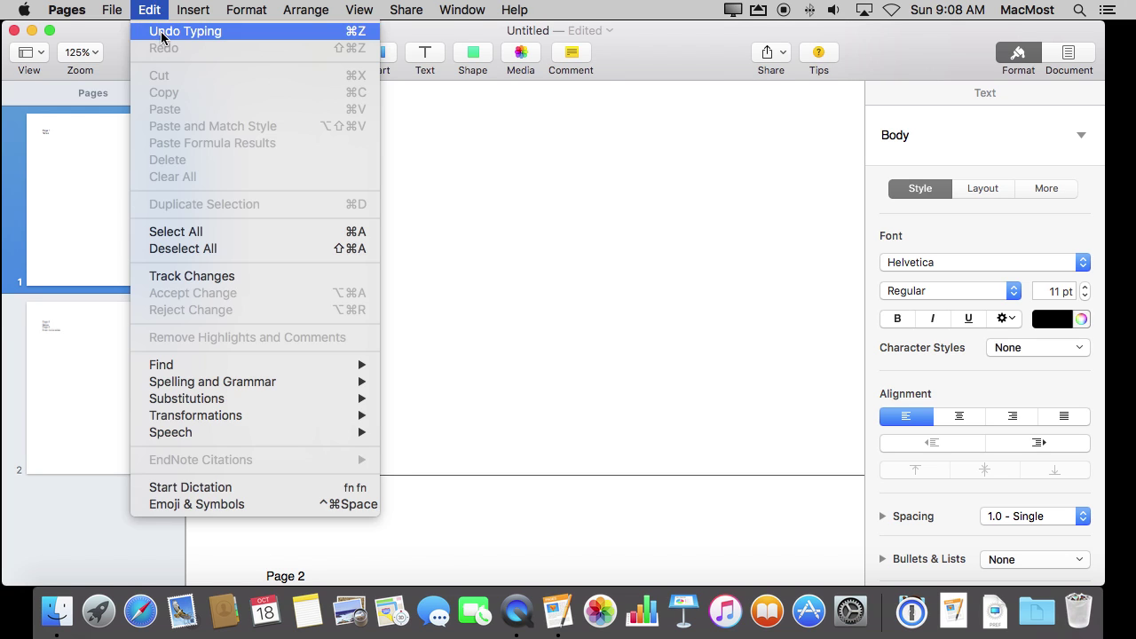
{"action": "left_click", "coordinate": [161, 33]}
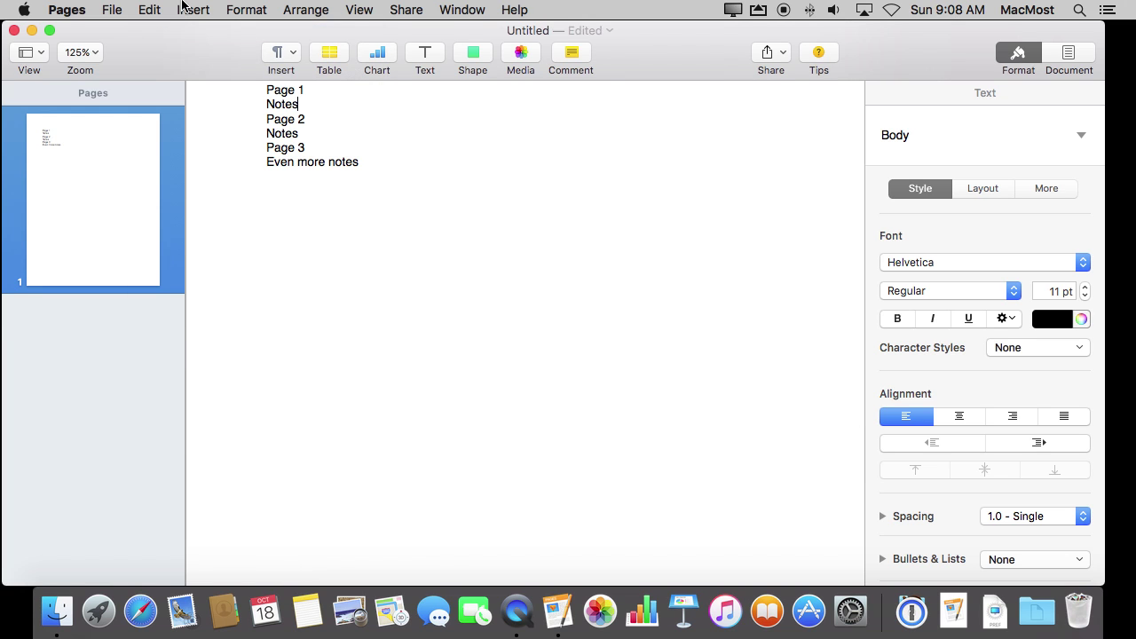
{"action": "left_click", "coordinate": [187, 10]}
Insert section breaks before the Page 2 and Page 3 notes
{"action": "left_click", "coordinate": [213, 77]}
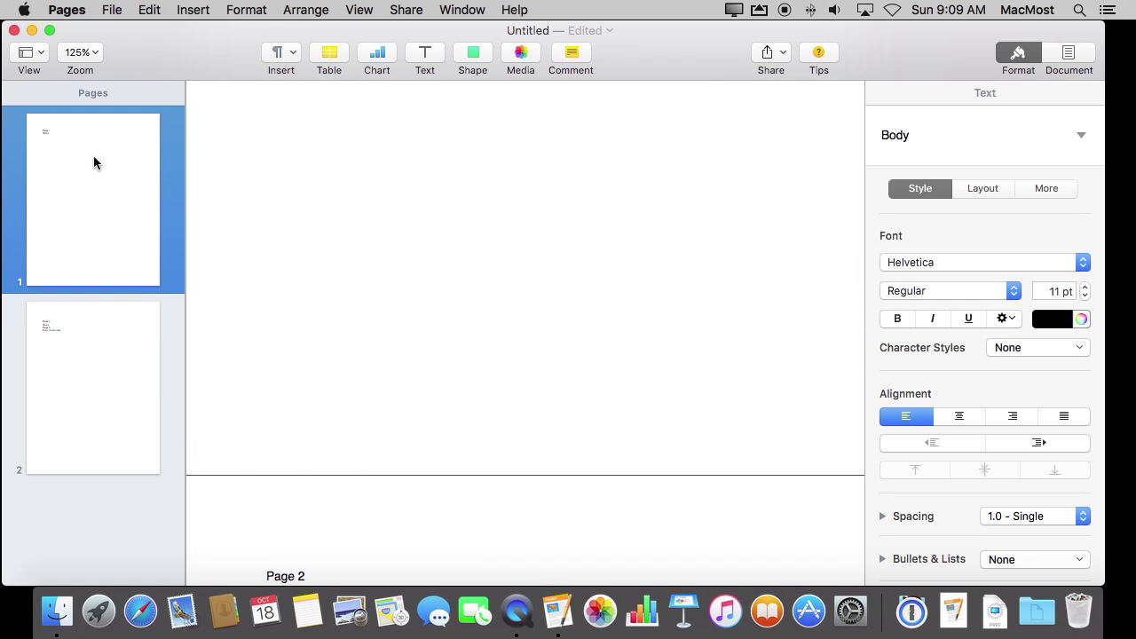
{"action": "left_click", "coordinate": [100, 333]}
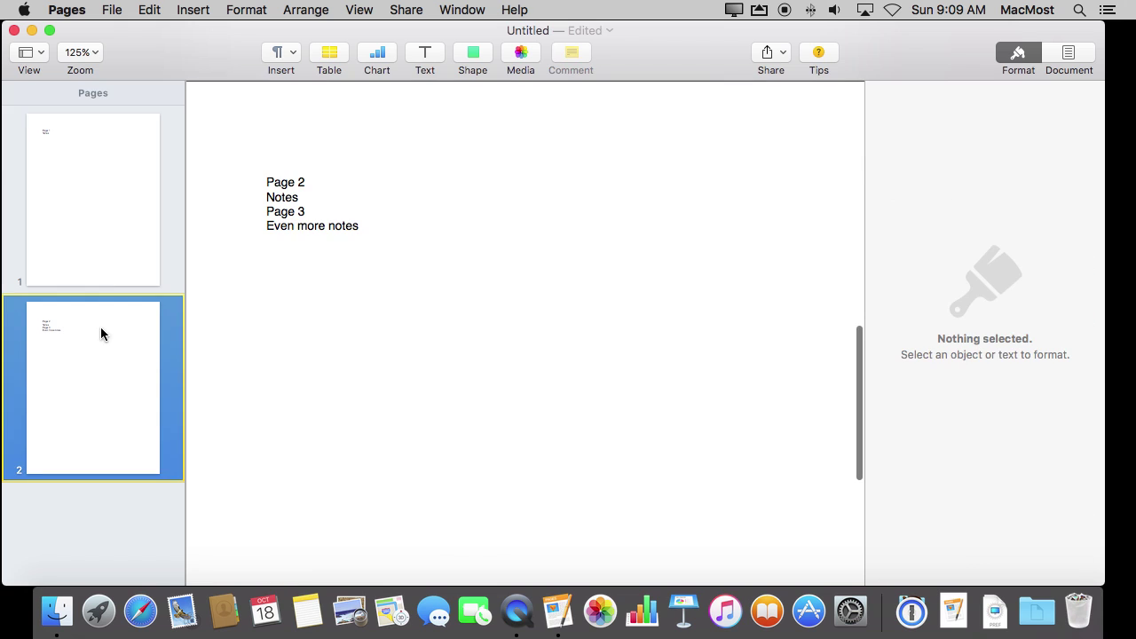
{"action": "left_click", "coordinate": [310, 191]}
{"action": "left_click", "coordinate": [194, 10]}
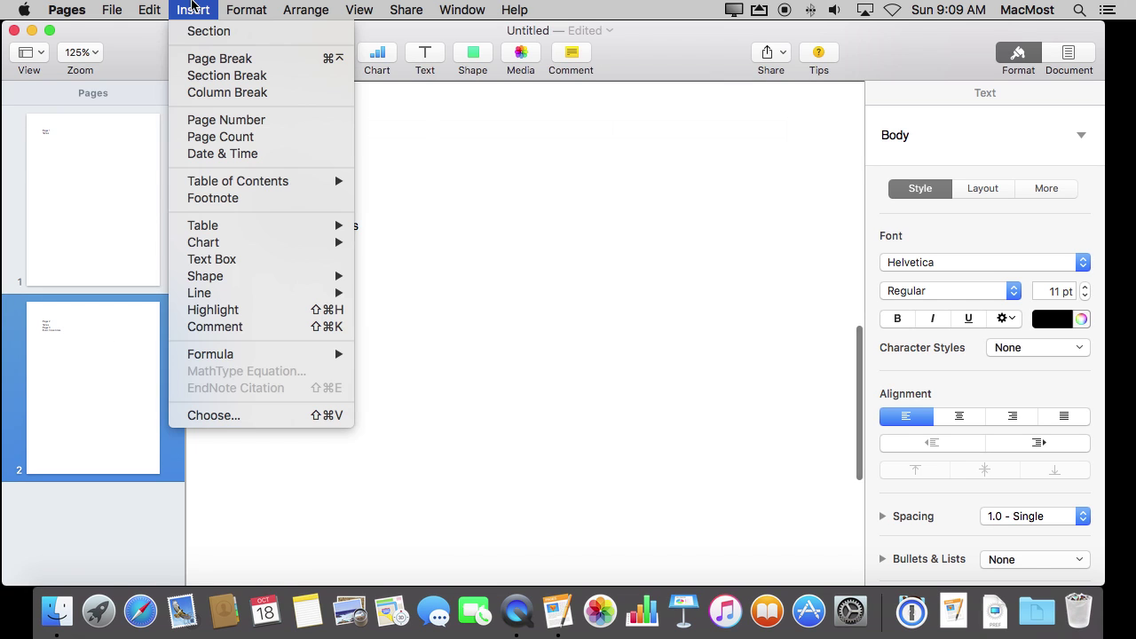
{"action": "left_click", "coordinate": [205, 78]}
Browse the three page thumbnails and select the page holding Page 2
{"action": "left_click", "coordinate": [122, 524]}
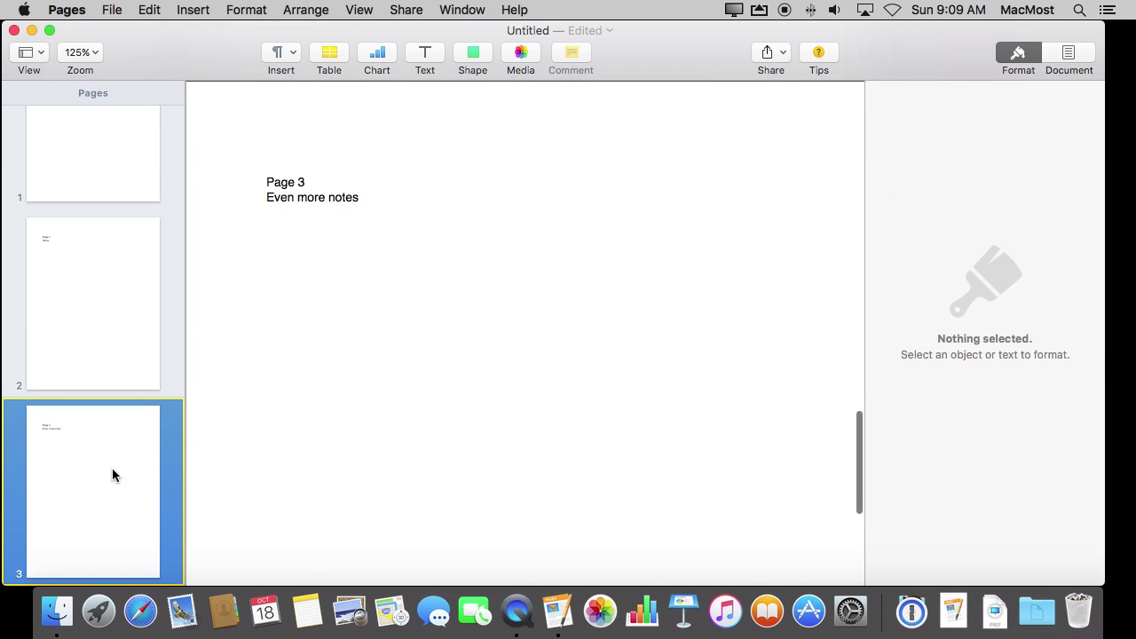
{"action": "left_click", "coordinate": [96, 347]}
{"action": "left_click", "coordinate": [90, 153]}
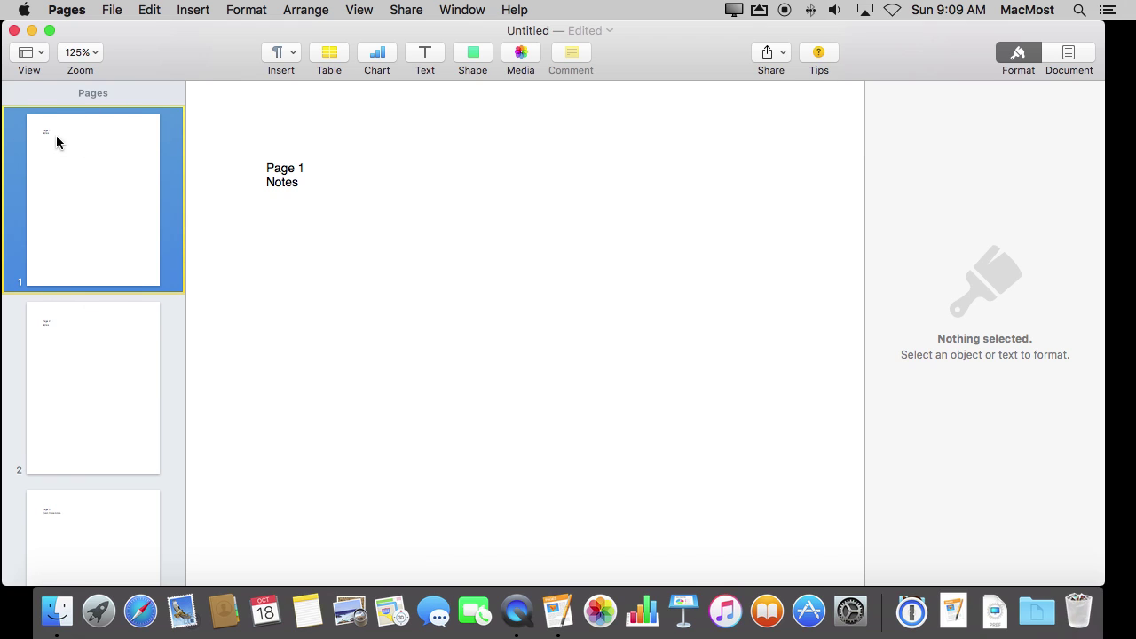
{"action": "left_click", "coordinate": [92, 366]}
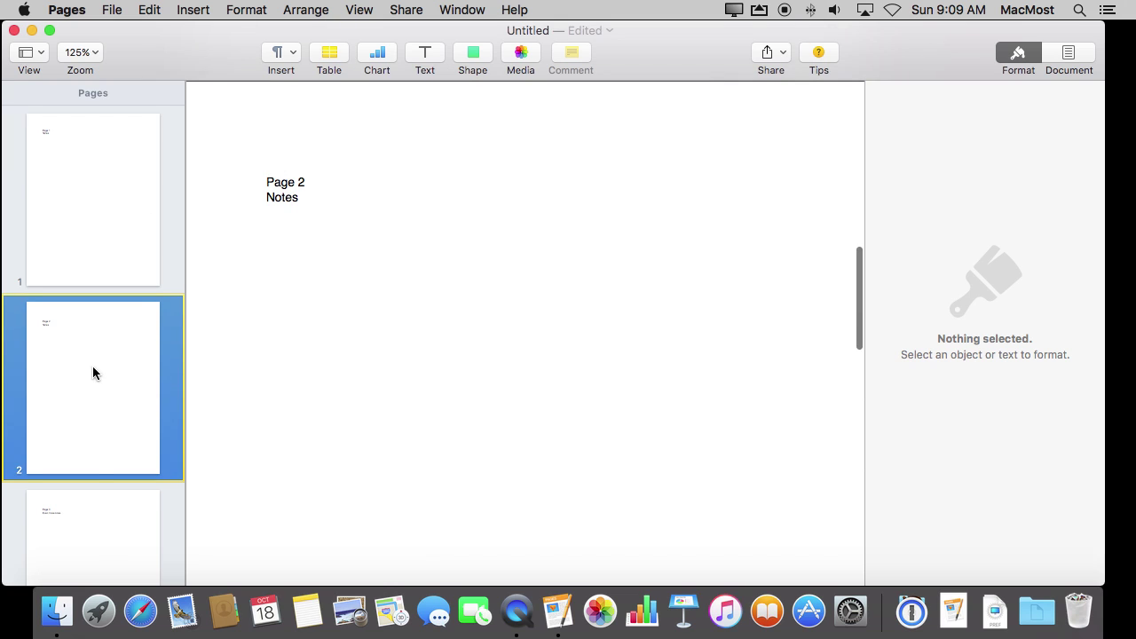
{"action": "left_click", "coordinate": [92, 546]}
{"action": "left_click", "coordinate": [77, 175]}
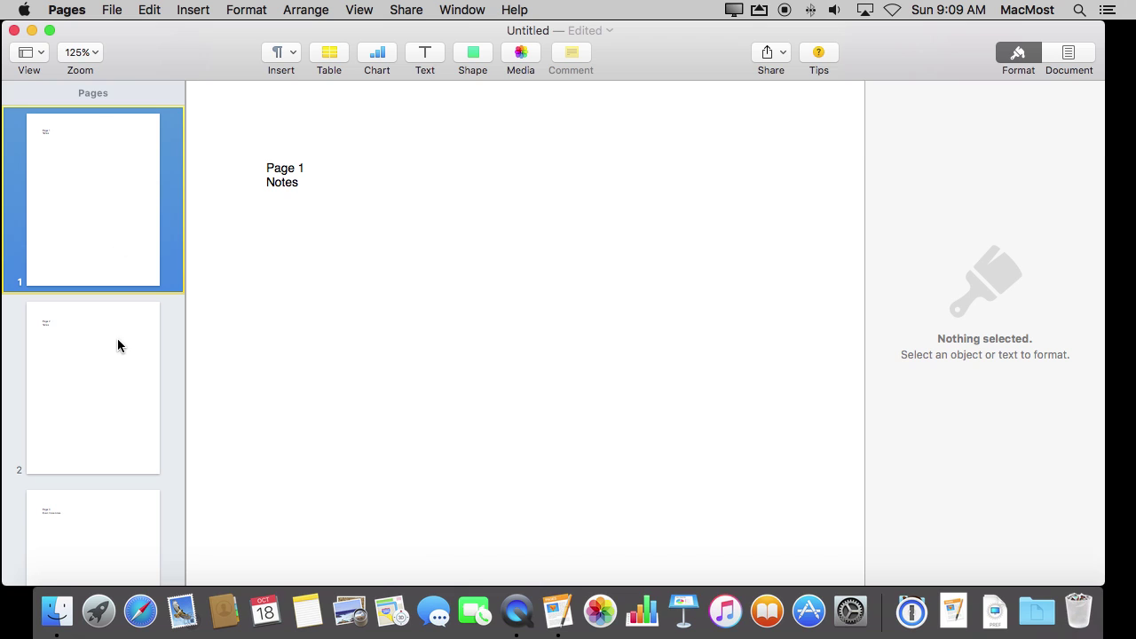
{"action": "left_click", "coordinate": [93, 399]}
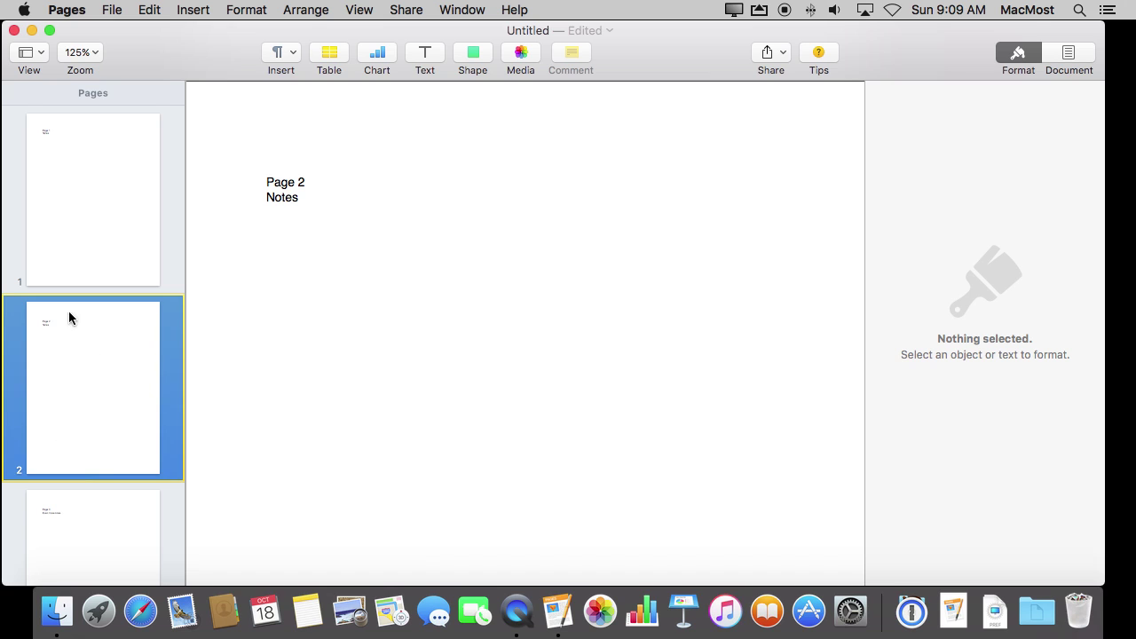
Drag the Page 2 thumbnail above Page 1, check each page, and narrow the thumbnail column
{"action": "left_click", "coordinate": [62, 387]}
{"action": "left_click_drag", "start_coordinate": [63, 387], "coordinate": [71, 182]}
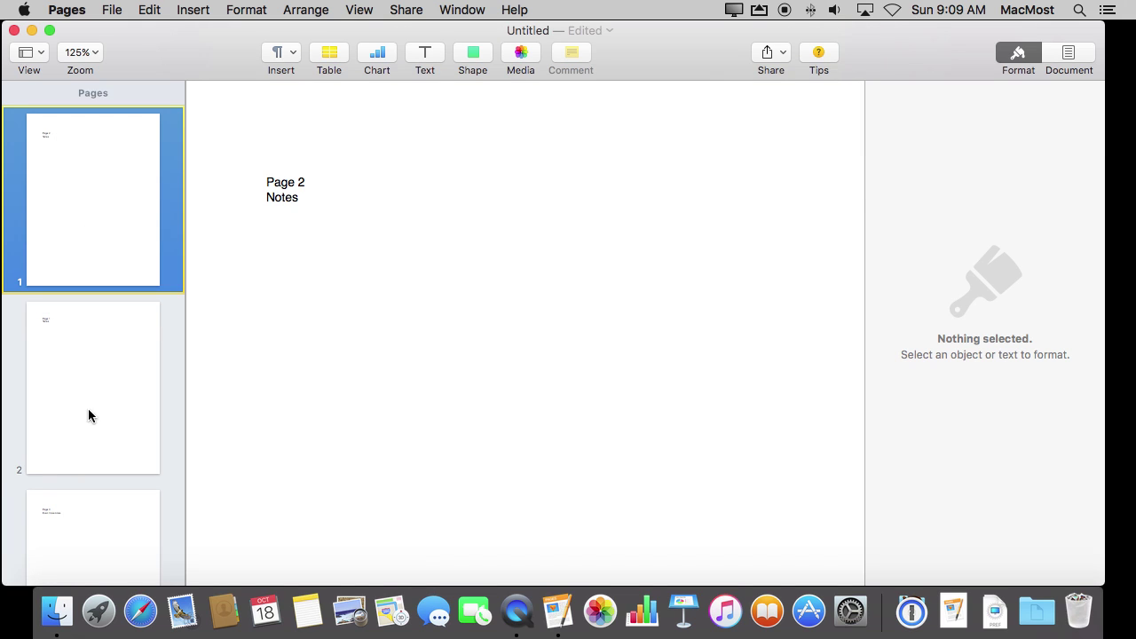
{"action": "left_click", "coordinate": [87, 410]}
{"action": "left_click", "coordinate": [81, 235]}
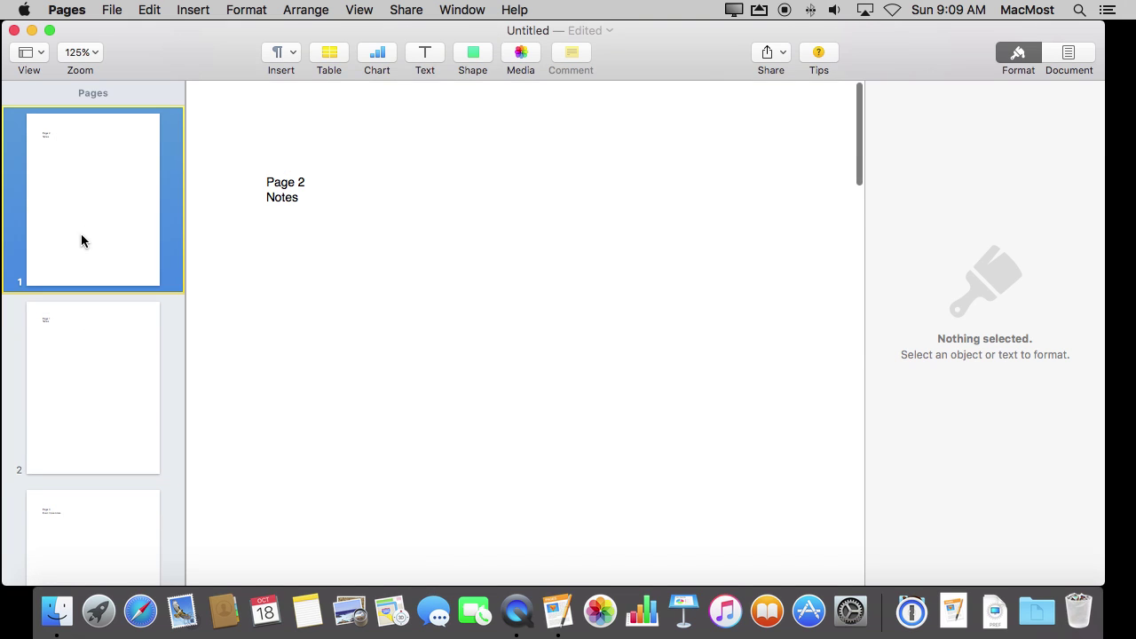
{"action": "left_click", "coordinate": [83, 355]}
{"action": "left_click", "coordinate": [76, 529]}
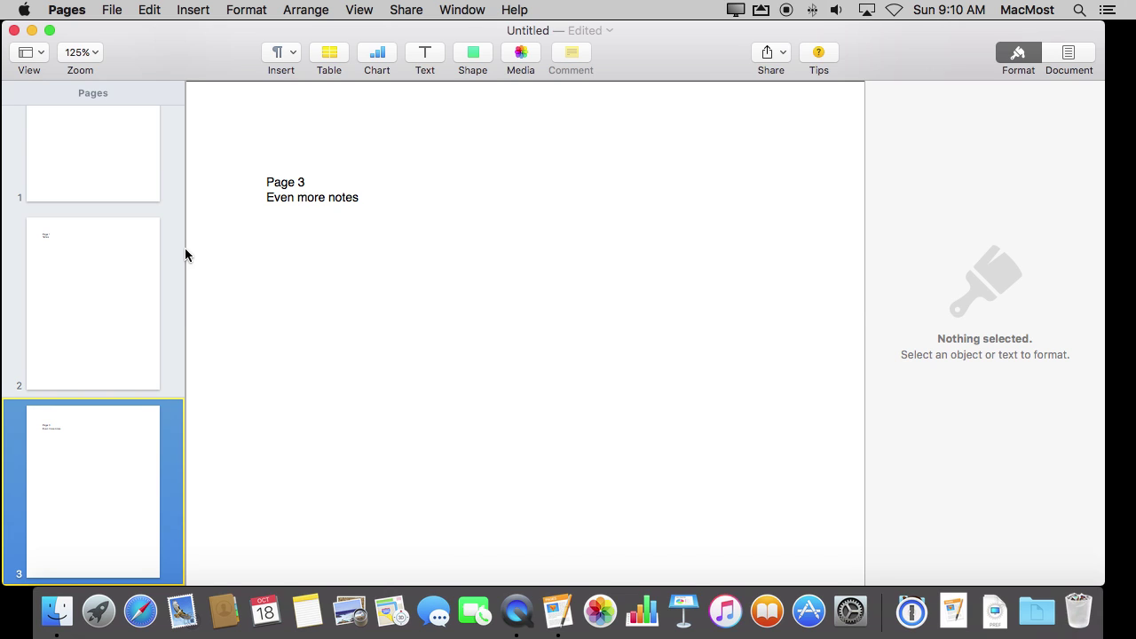
{"action": "left_click_drag", "start_coordinate": [185, 254], "coordinate": [121, 245]}
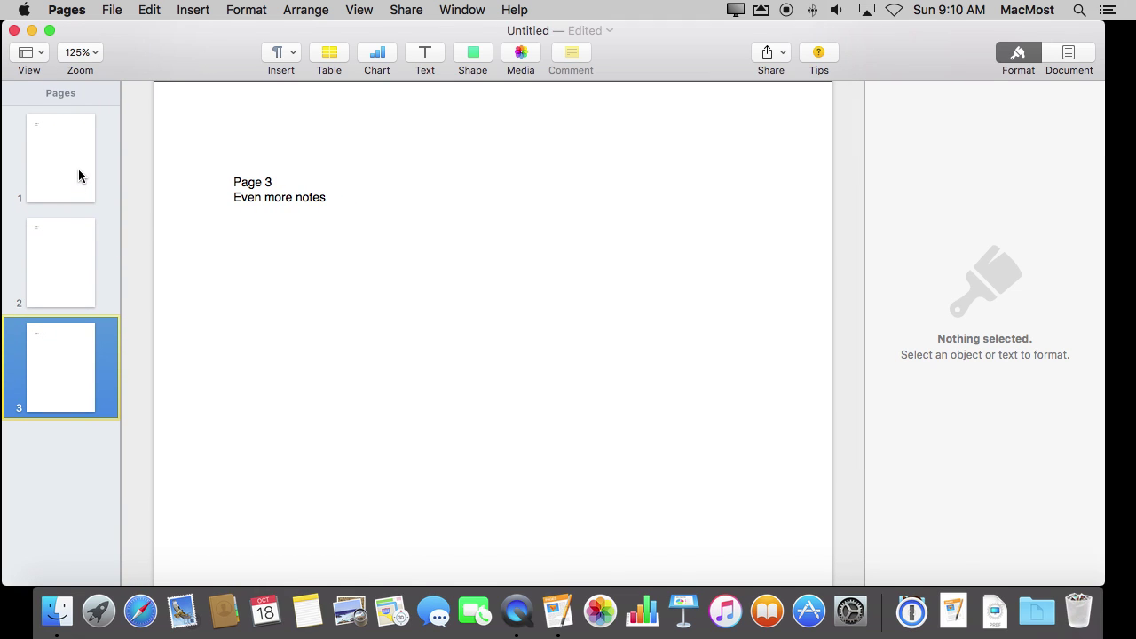
Select all the Page 3 note text and set its font size to 24 pt
{"action": "left_click", "coordinate": [210, 179]}
{"action": "key", "text": "super+a"}
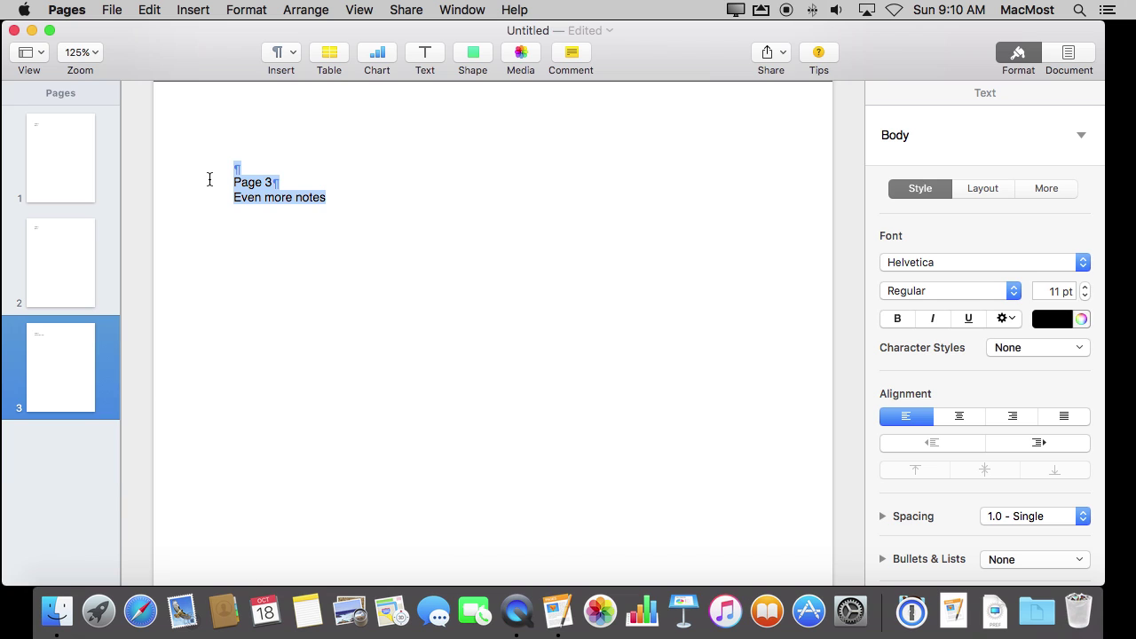
{"action": "double_click", "coordinate": [1054, 291]}
{"action": "type", "text": "24"}
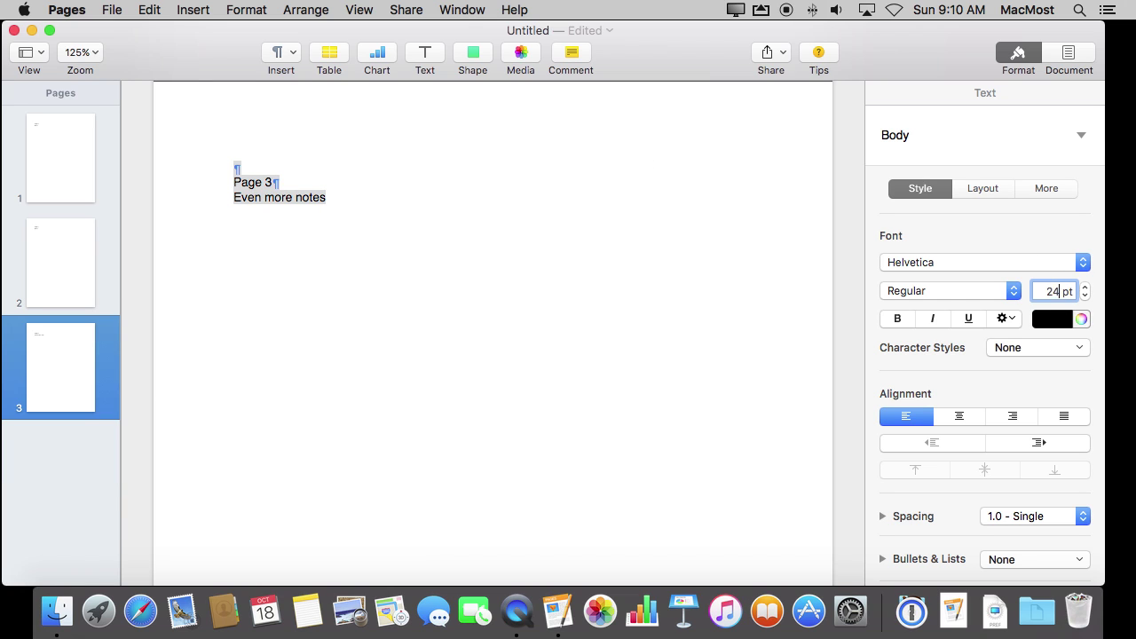
{"action": "key", "text": "Return"}
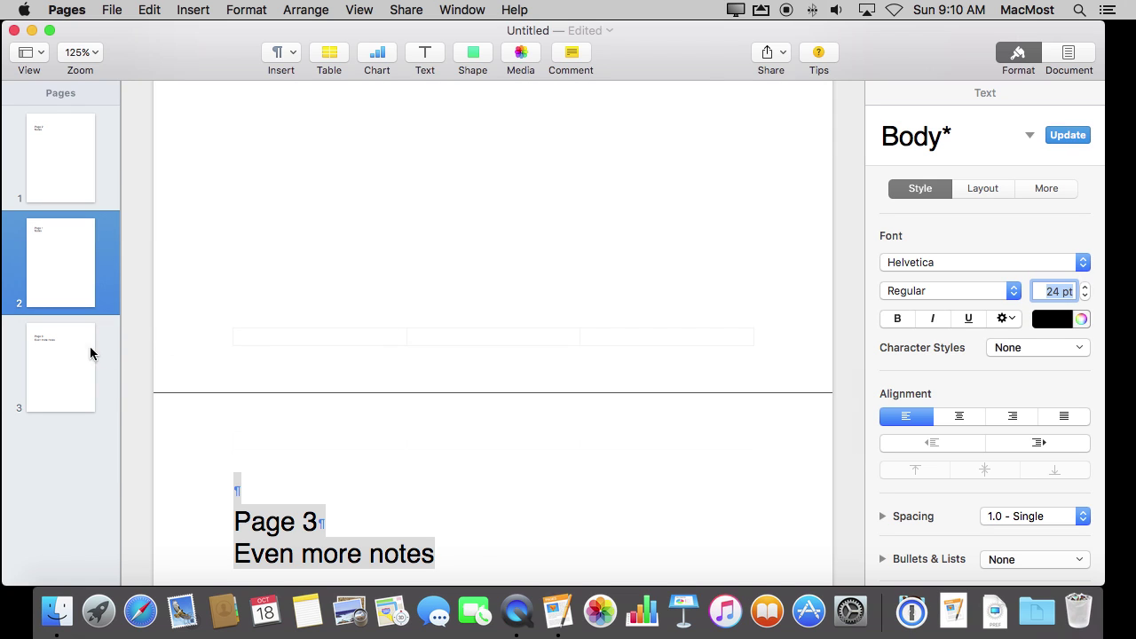
Review all three pages through their thumbnails
{"action": "left_click", "coordinate": [57, 370]}
{"action": "left_click", "coordinate": [59, 129]}
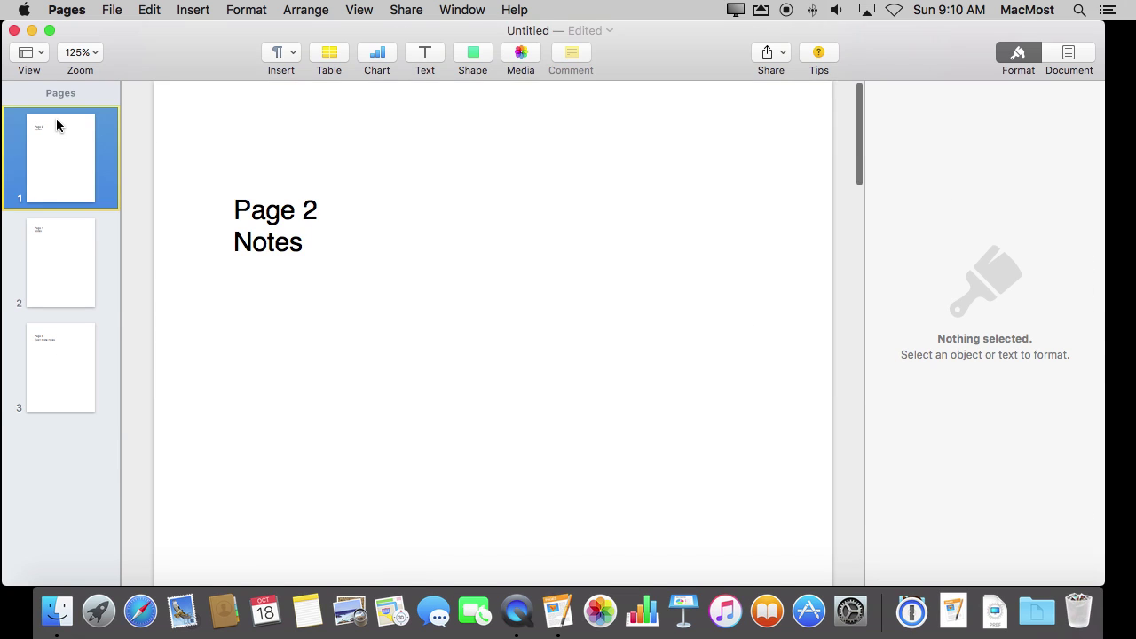
{"action": "left_click", "coordinate": [57, 257]}
{"action": "left_click", "coordinate": [62, 380]}
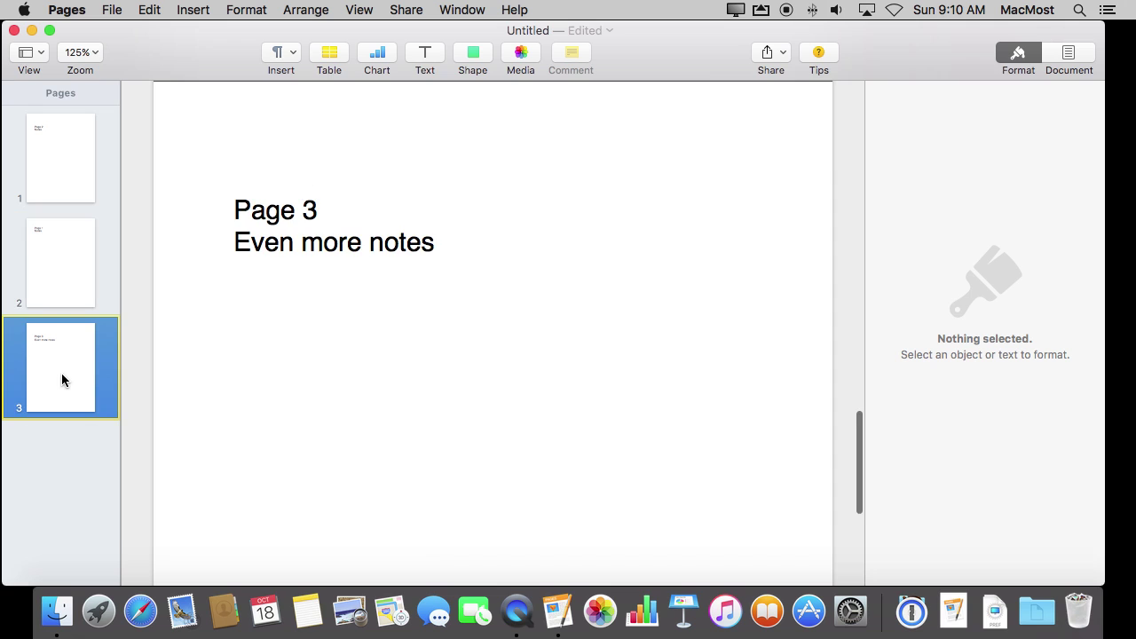
{"action": "left_click", "coordinate": [61, 157]}
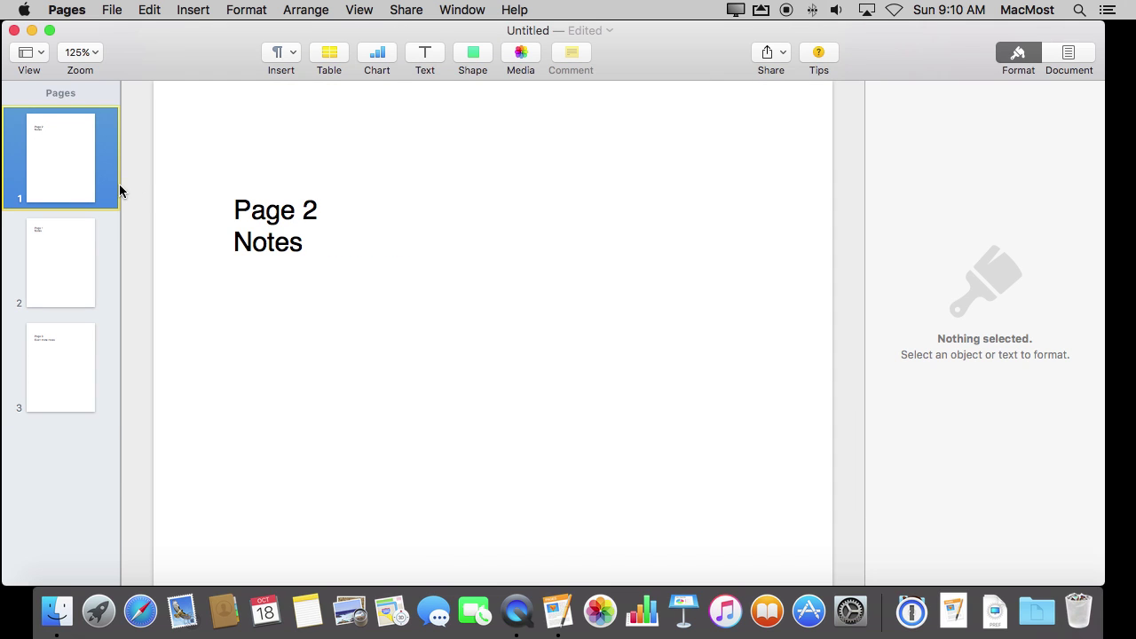
{"action": "left_click", "coordinate": [113, 7]}
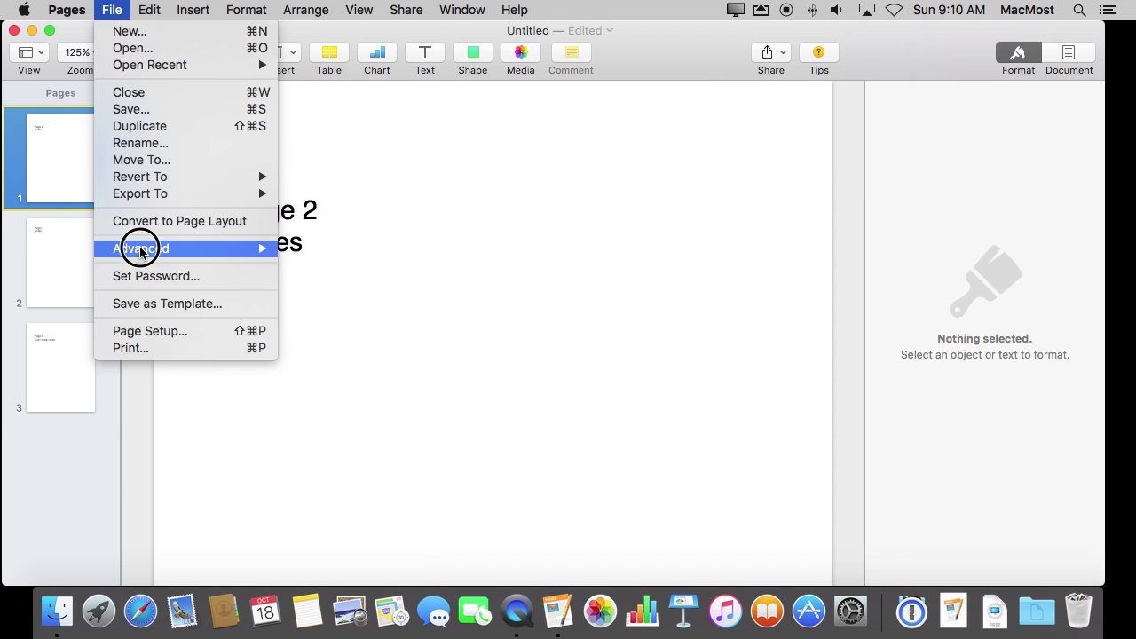
Set Page Setup to landscape orientation with Postcard paper size
{"action": "left_click", "coordinate": [153, 331]}
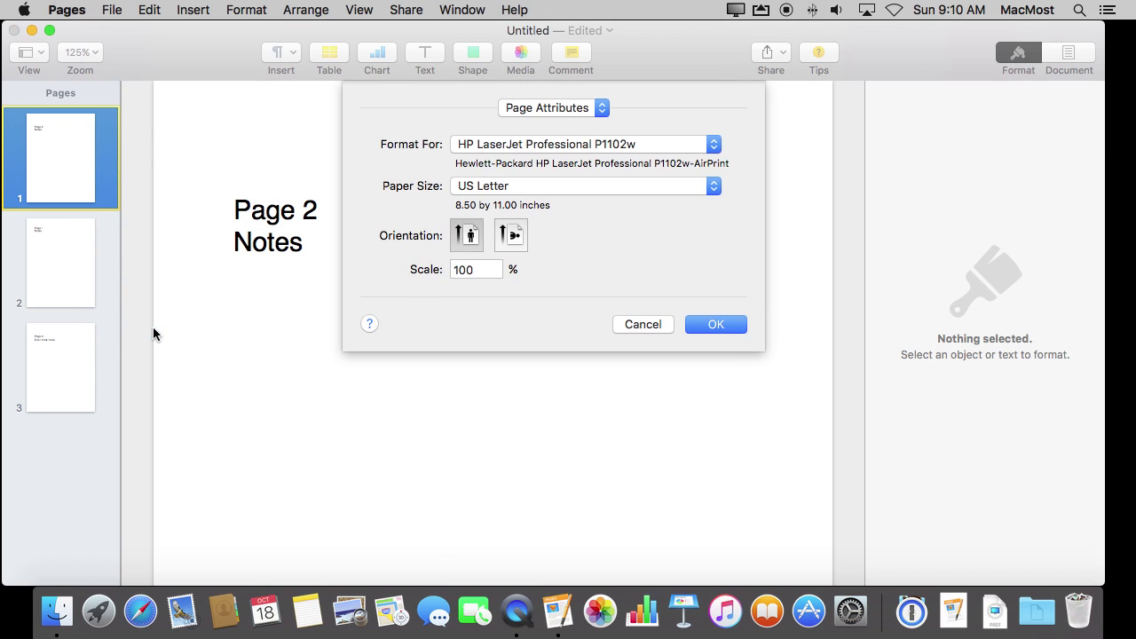
{"action": "left_click", "coordinate": [509, 240]}
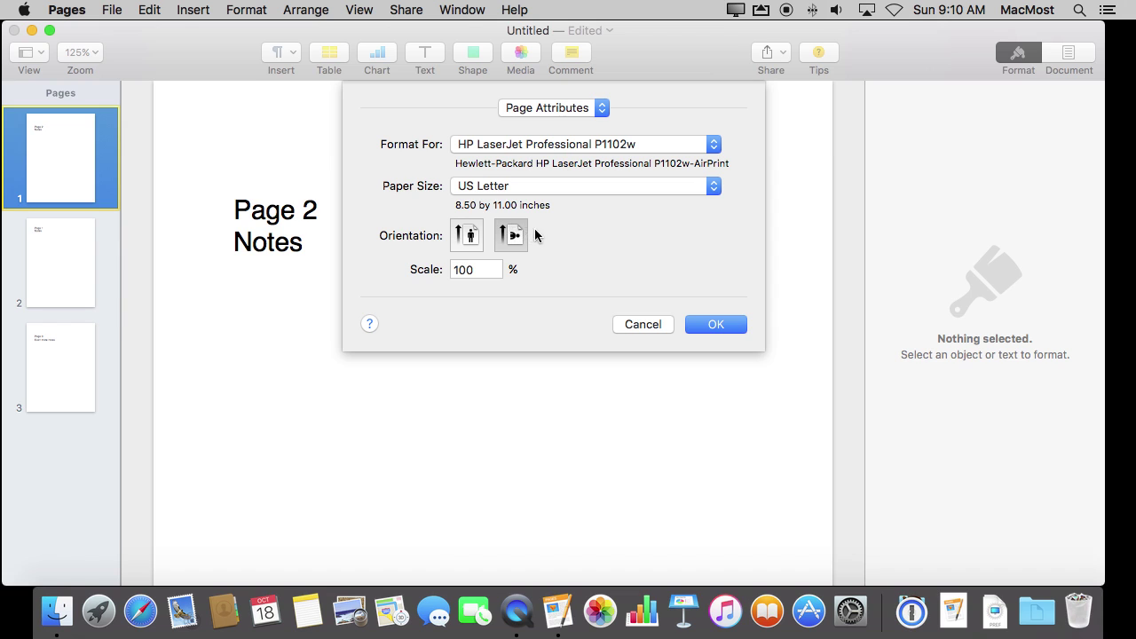
{"action": "left_click", "coordinate": [485, 189]}
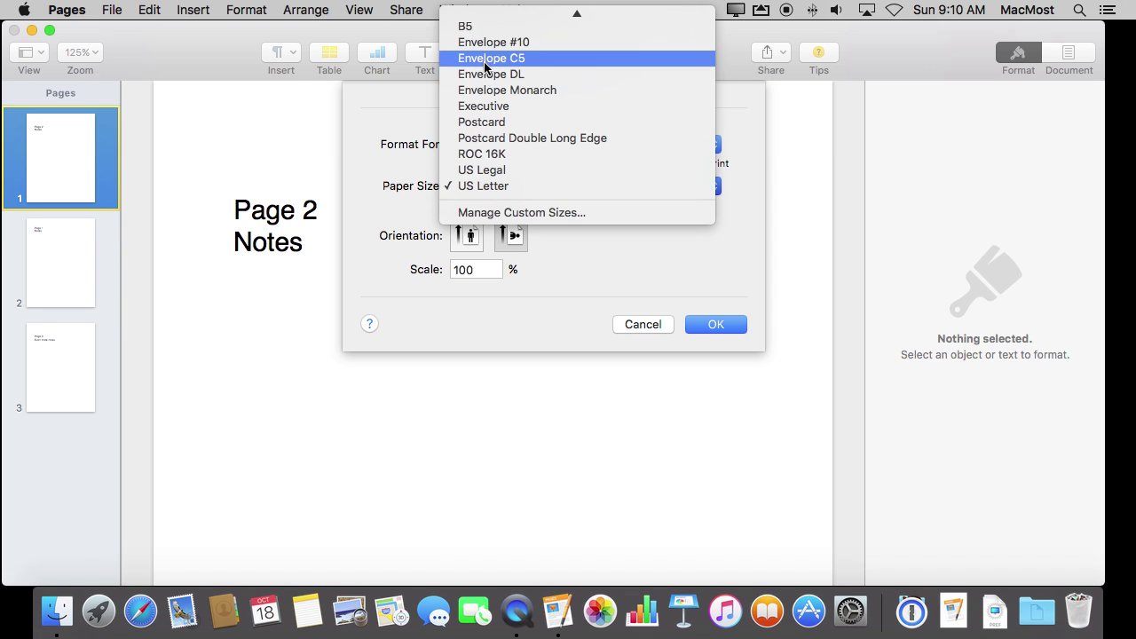
{"action": "left_click", "coordinate": [492, 124]}
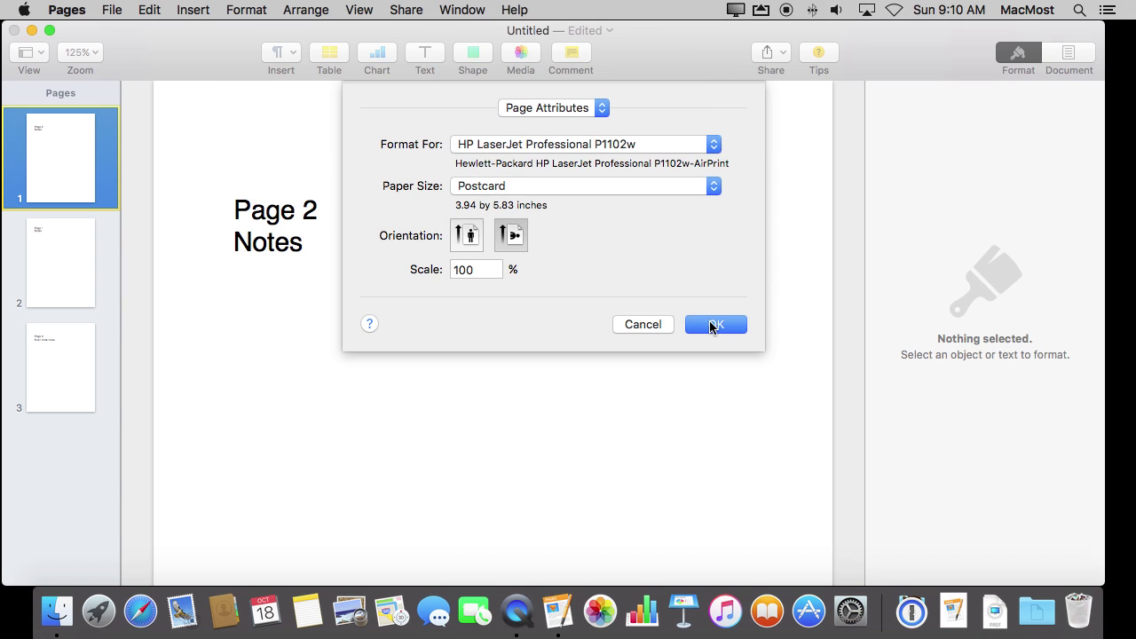
{"action": "left_click", "coordinate": [710, 323]}
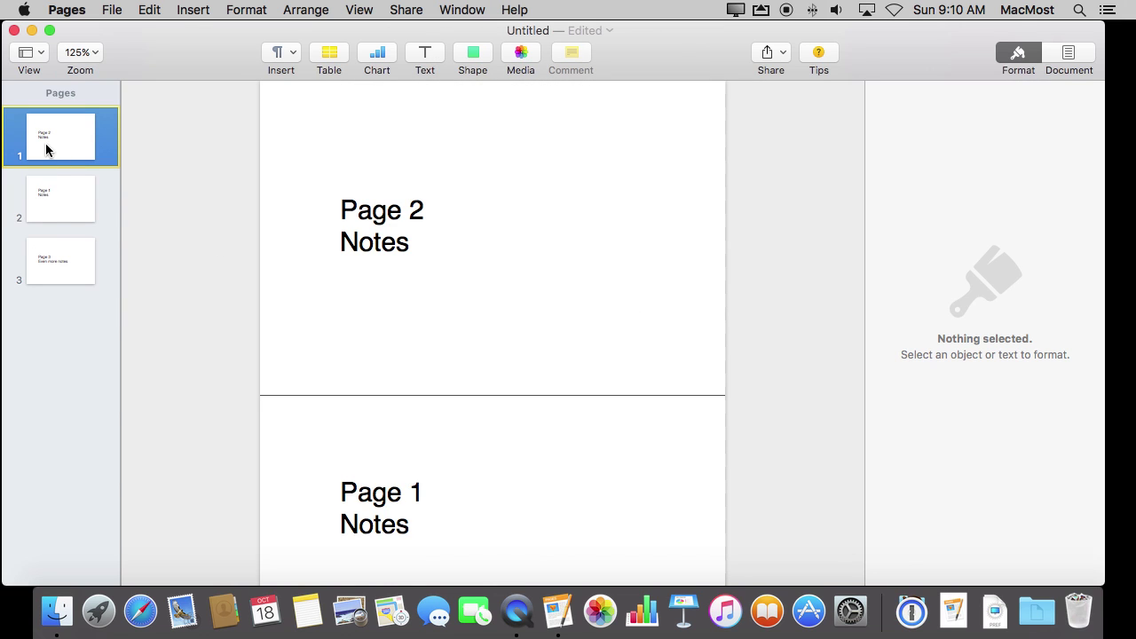
Reorder the pages to Page 3, Page 1, Page 2, cancelling a page deletion
{"action": "left_click", "coordinate": [51, 206]}
{"action": "left_click", "coordinate": [52, 268]}
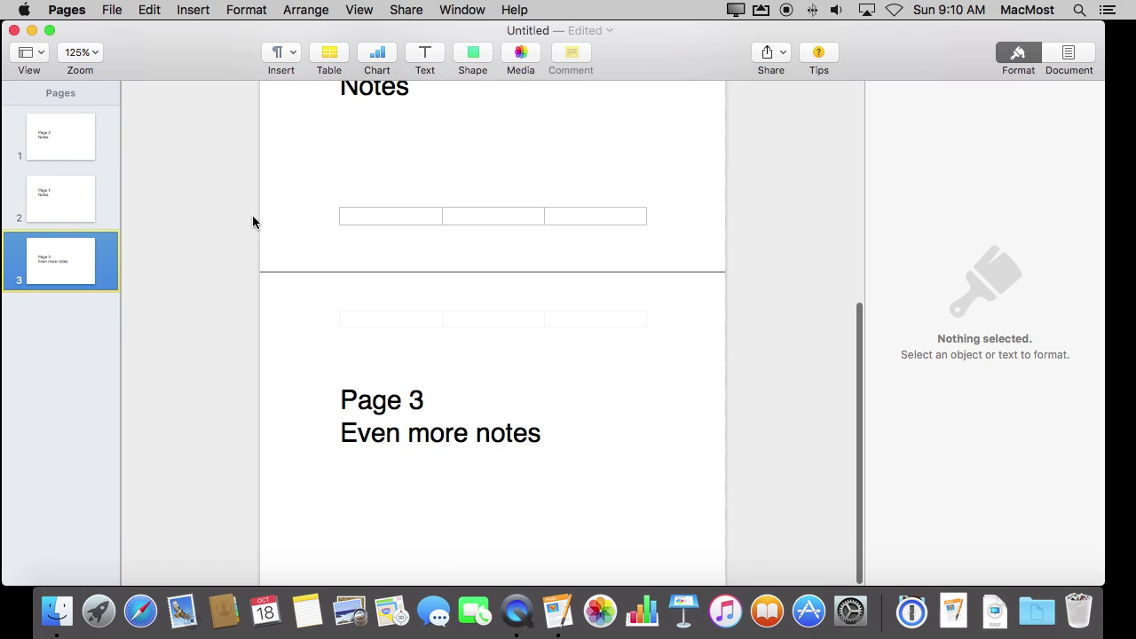
{"action": "left_click", "coordinate": [60, 144]}
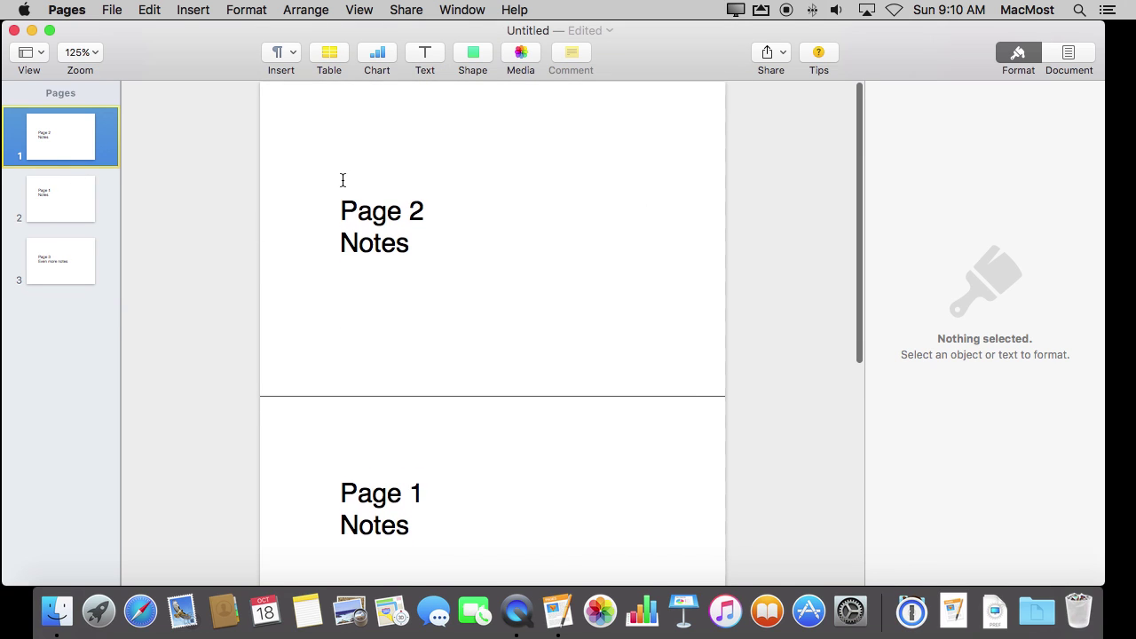
{"action": "left_click_drag", "start_coordinate": [55, 149], "coordinate": [62, 214]}
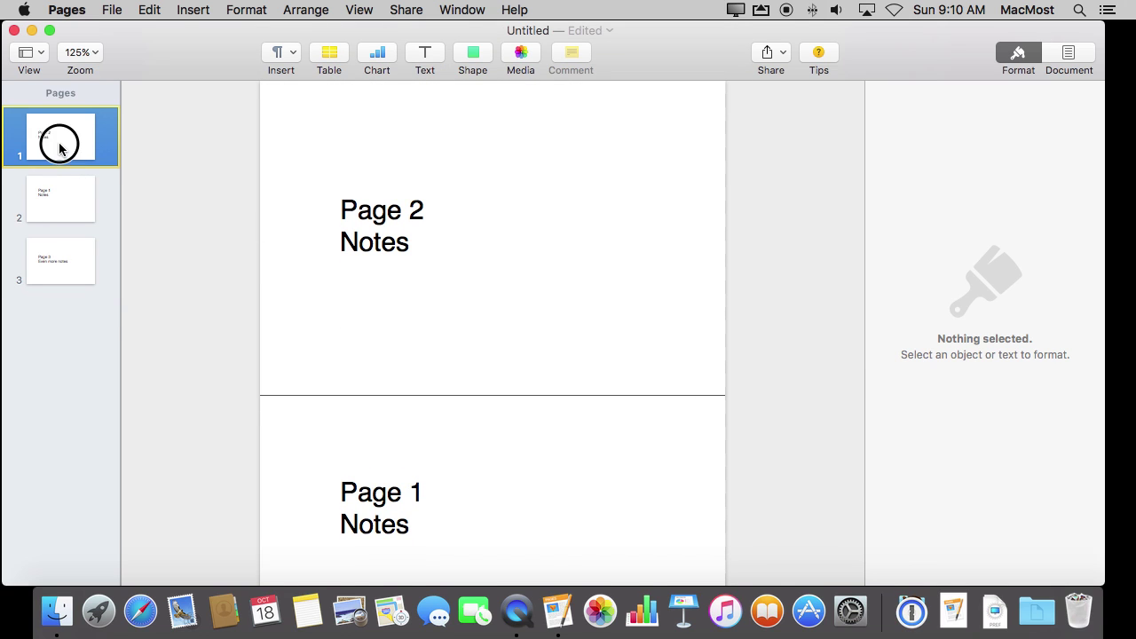
{"action": "mouse_move", "coordinate": [61, 264]}
{"action": "left_mouse_down"}
{"action": "mouse_move", "coordinate": [59, 165]}
{"action": "mouse_move", "coordinate": [61, 217]}
{"action": "left_mouse_up"}
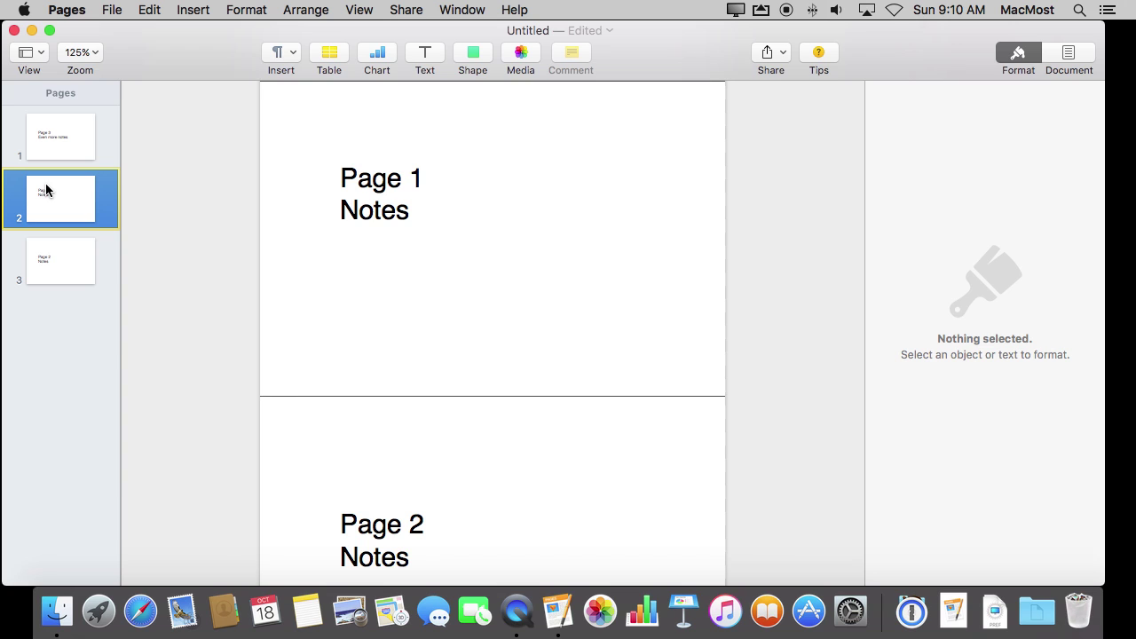
{"action": "key", "text": "BackSpace"}
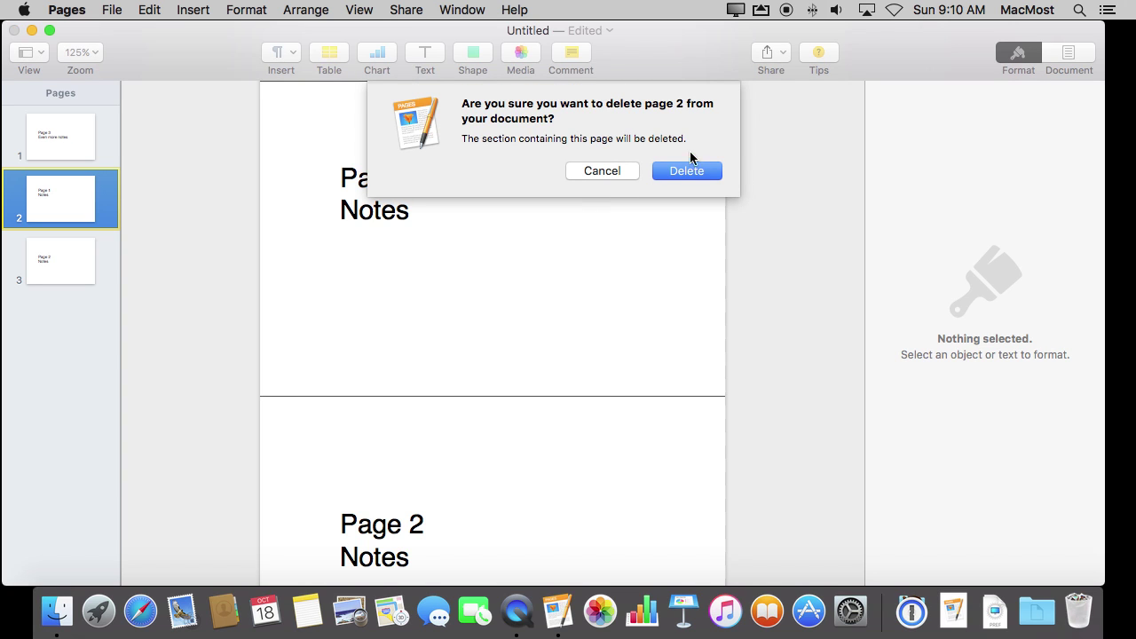
{"action": "left_click", "coordinate": [591, 175]}
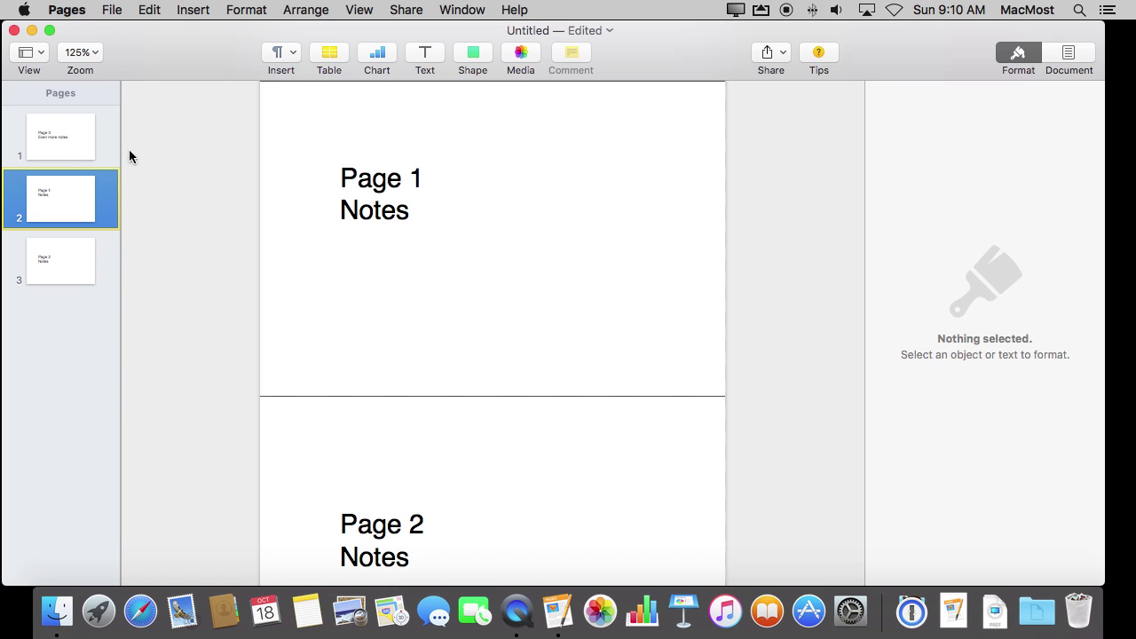
Add a new blank section after the second page
{"action": "left_click", "coordinate": [444, 209]}
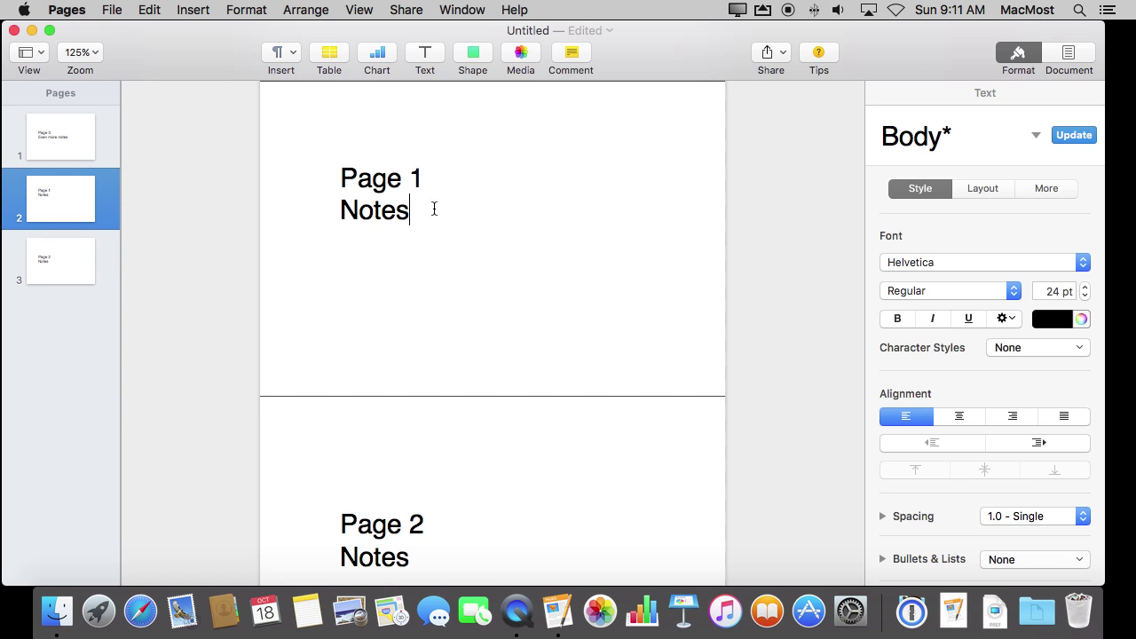
{"action": "left_click", "coordinate": [194, 9]}
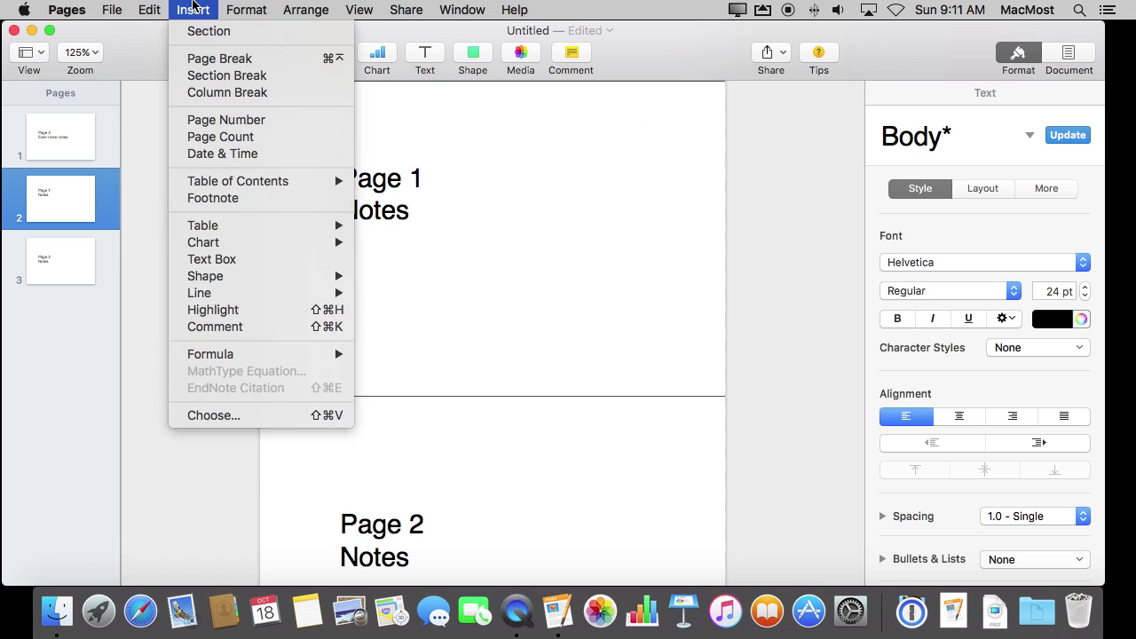
{"action": "left_click", "coordinate": [76, 133]}
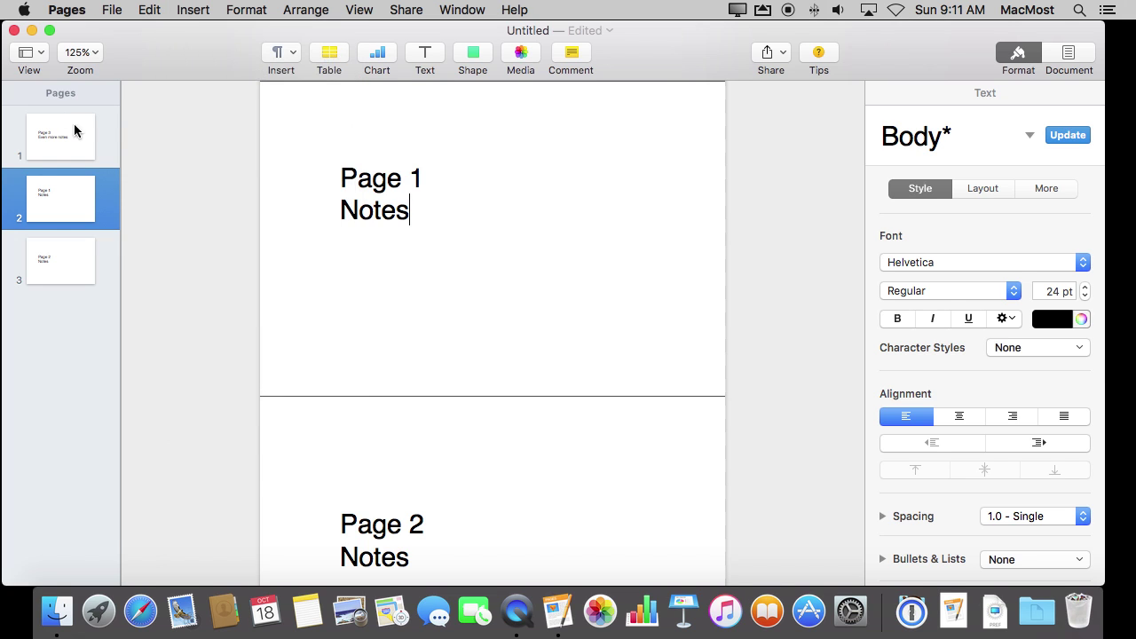
{"action": "left_click", "coordinate": [57, 206]}
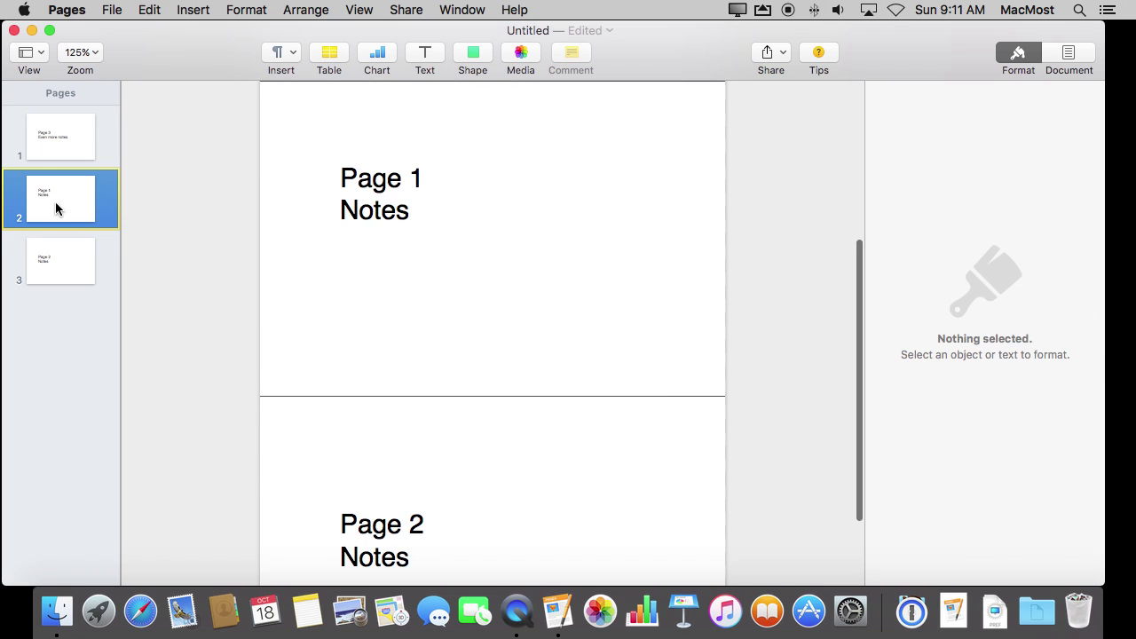
{"action": "left_click", "coordinate": [197, 7]}
{"action": "left_click", "coordinate": [205, 30]}
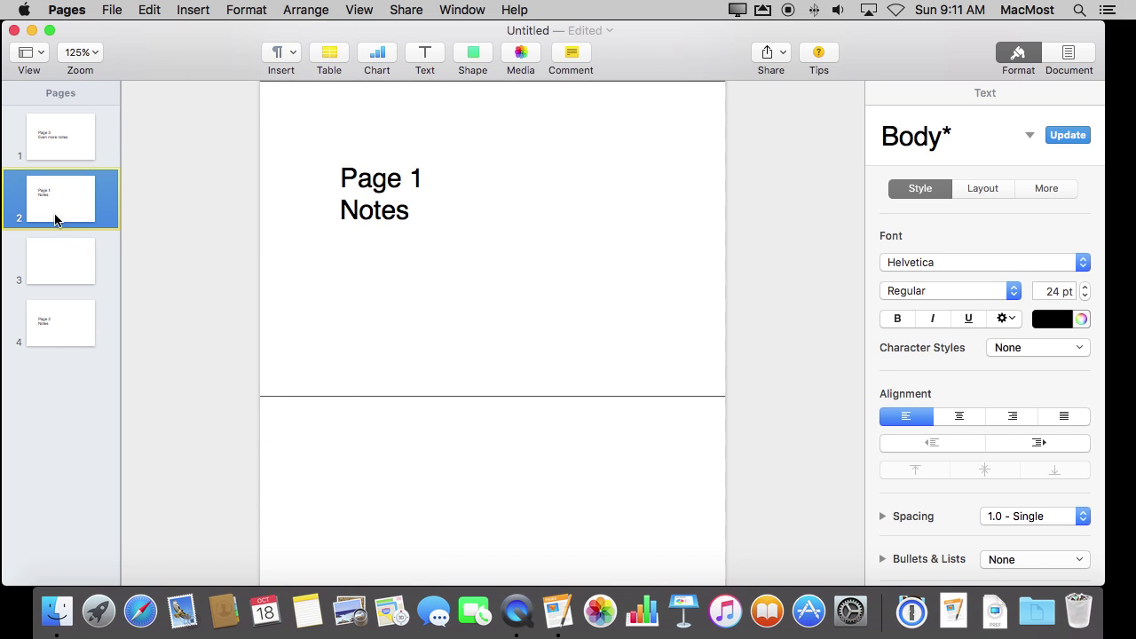
{"action": "left_click", "coordinate": [65, 273]}
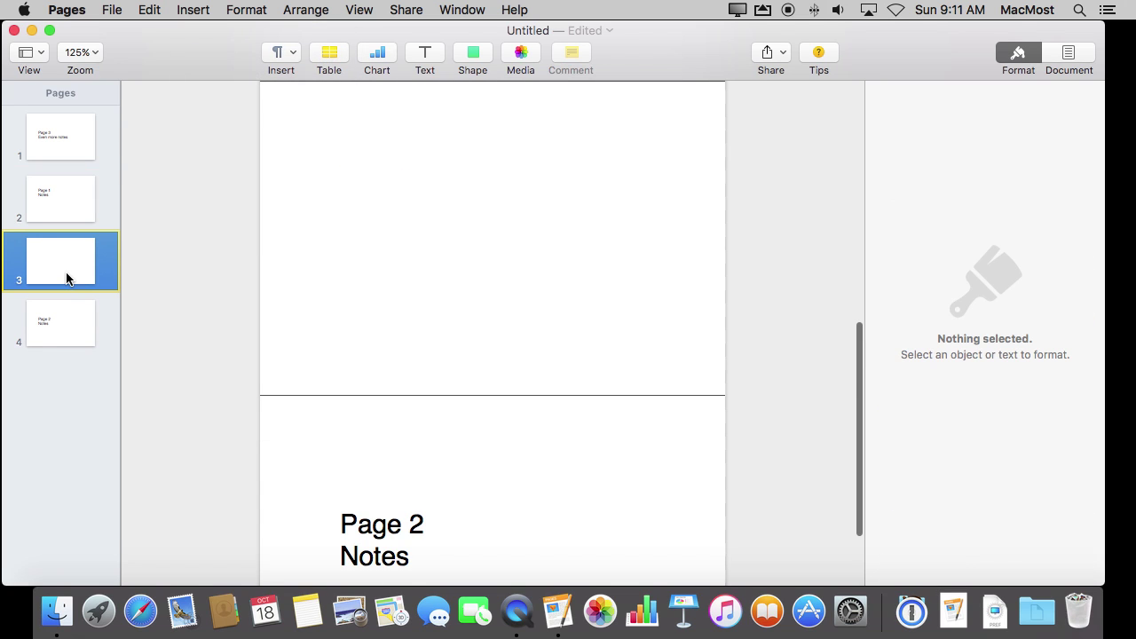
Write 'Page 4' and 'Another Note' on the new blank page
{"action": "left_click", "coordinate": [311, 177]}
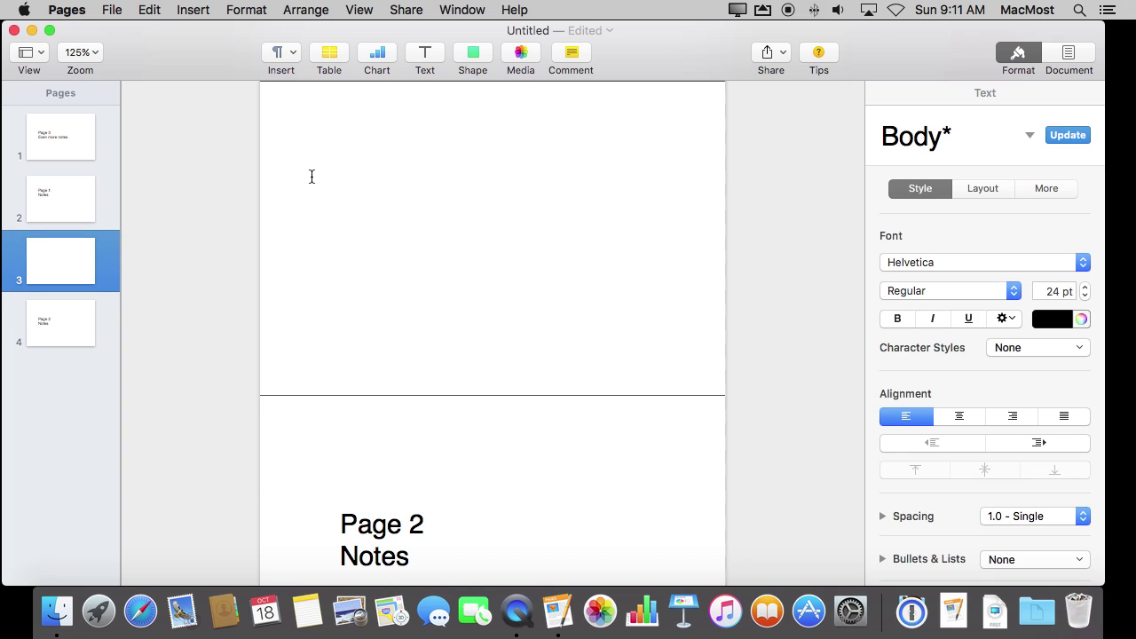
{"action": "type", "text": "Page 4"}
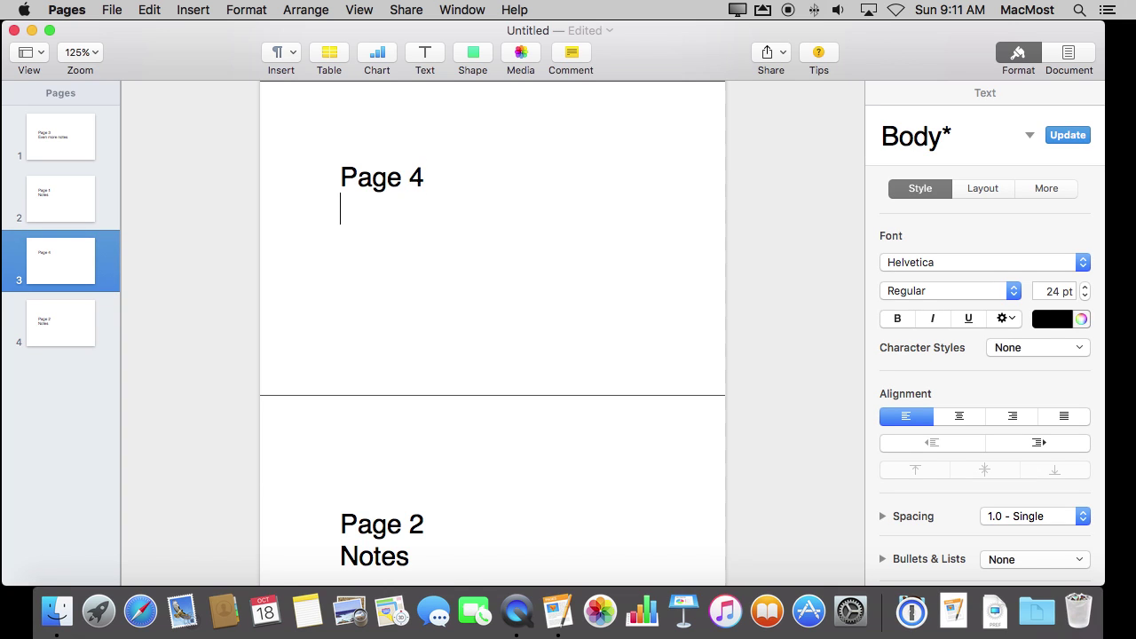
{"action": "key", "text": "Return"}
{"action": "type", "text": "Anom"}
{"action": "key", "text": "BackSpace"}
{"action": "key", "text": "BackSpace"}
{"action": "type", "text": "other Note"}
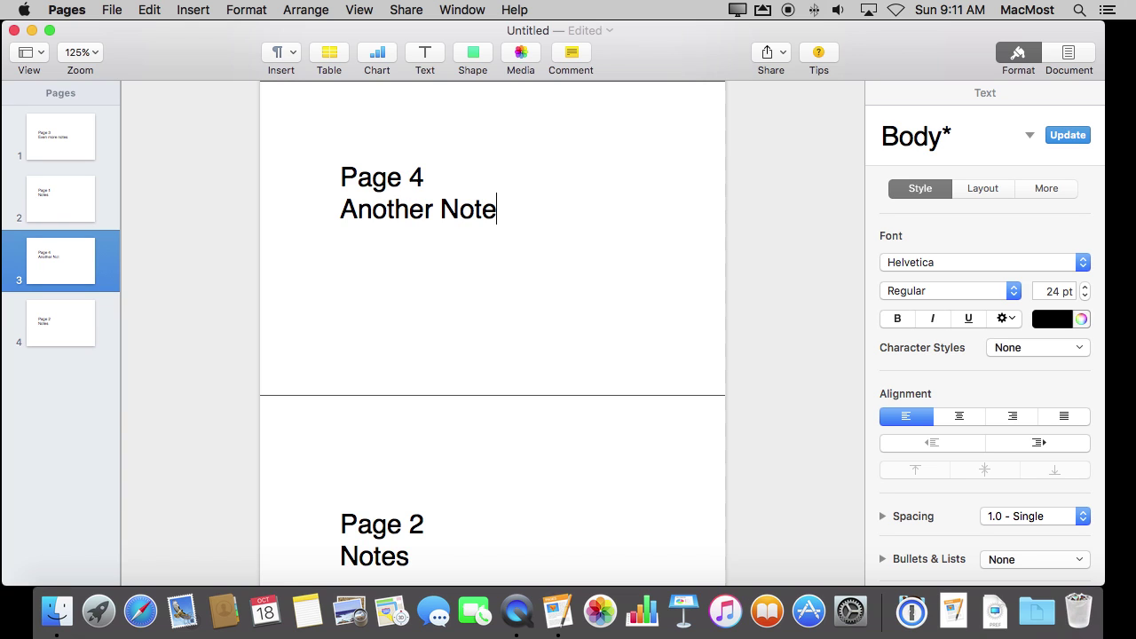
{"action": "left_click", "coordinate": [56, 199]}
In the thumbnails, drag the Page 3 note below Page 1 and the Page 2 note ahead of Page 4
{"action": "left_click", "coordinate": [58, 262]}
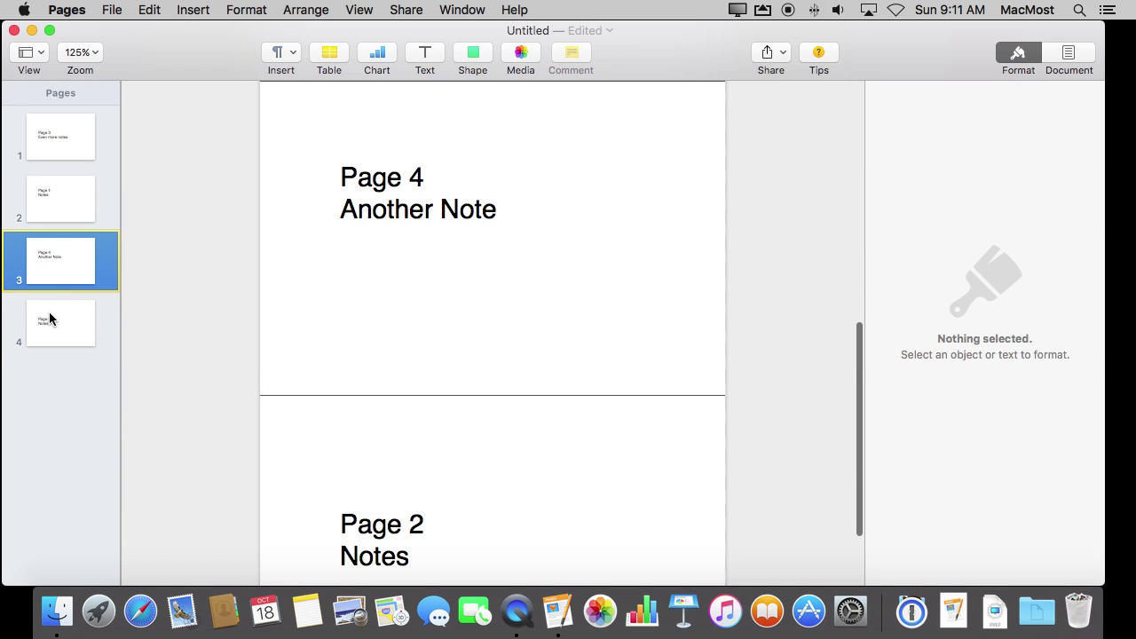
{"action": "left_click", "coordinate": [48, 320]}
{"action": "left_click", "coordinate": [49, 275]}
{"action": "left_click", "coordinate": [51, 190]}
{"action": "left_click", "coordinate": [53, 151]}
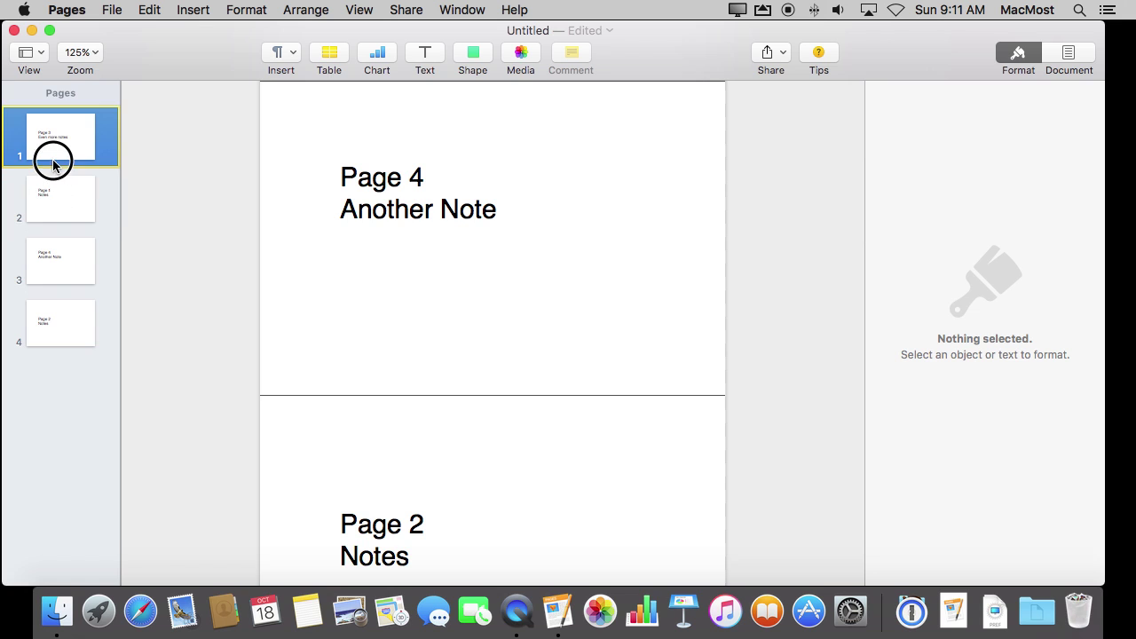
{"action": "left_click_drag", "start_coordinate": [58, 135], "coordinate": [62, 202]}
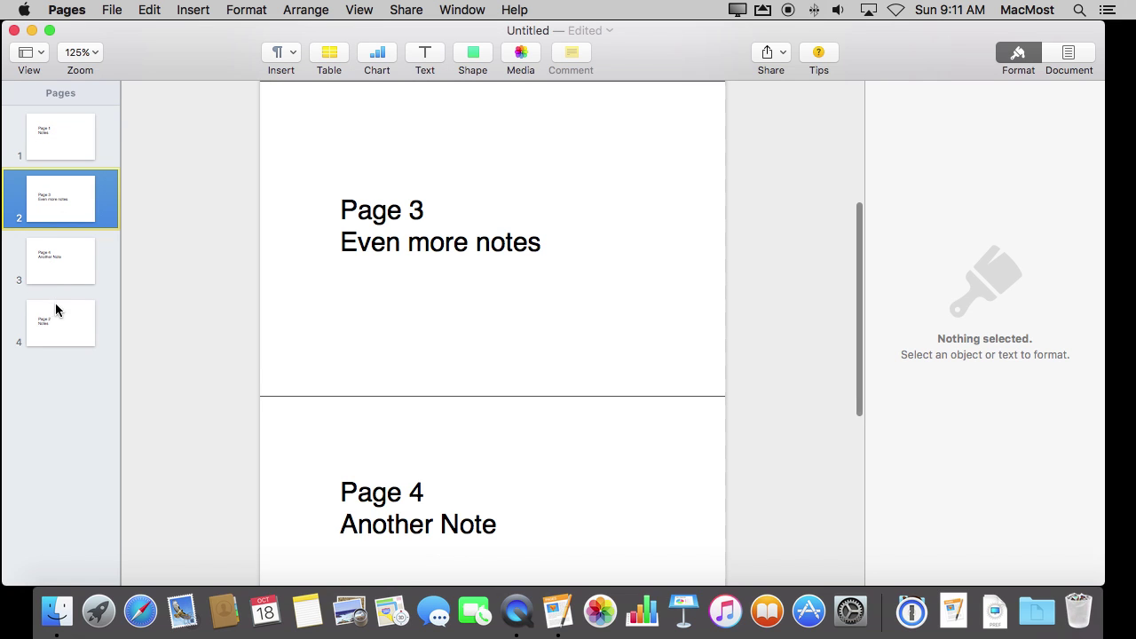
{"action": "left_click_drag", "start_coordinate": [55, 306], "coordinate": [57, 231]}
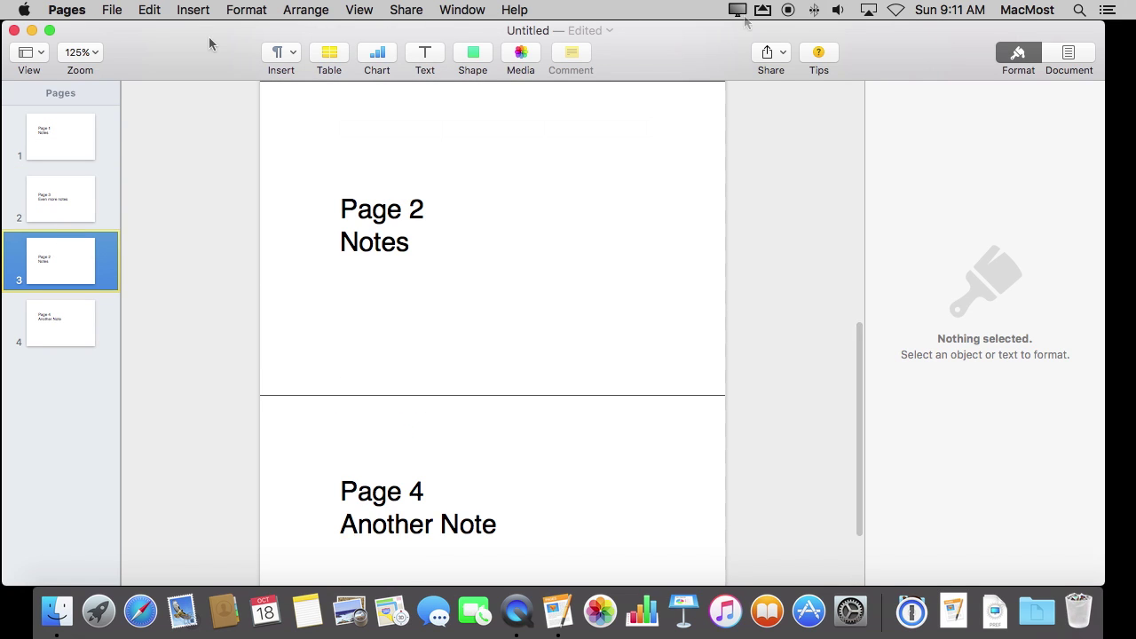
{"action": "left_click", "coordinate": [70, 210]}
After 'Even more notes', add page-broken filler pages 'ds dfs d df', 'dsf fds fds dsf' and 'dfs fds'
{"action": "left_click", "coordinate": [563, 244]}
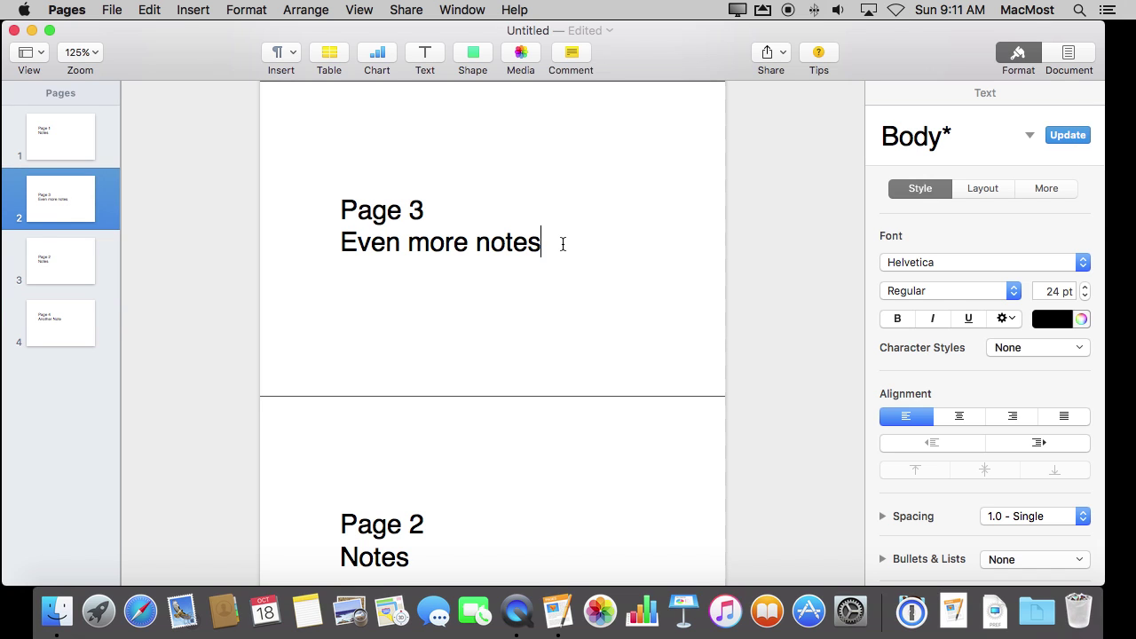
{"action": "key", "text": "Return"}
{"action": "key", "text": "KP_Enter"}
{"action": "type", "text": "ds dfs d df"}
{"action": "key", "text": "KP_Enter"}
{"action": "type", "text": "dsf fds"}
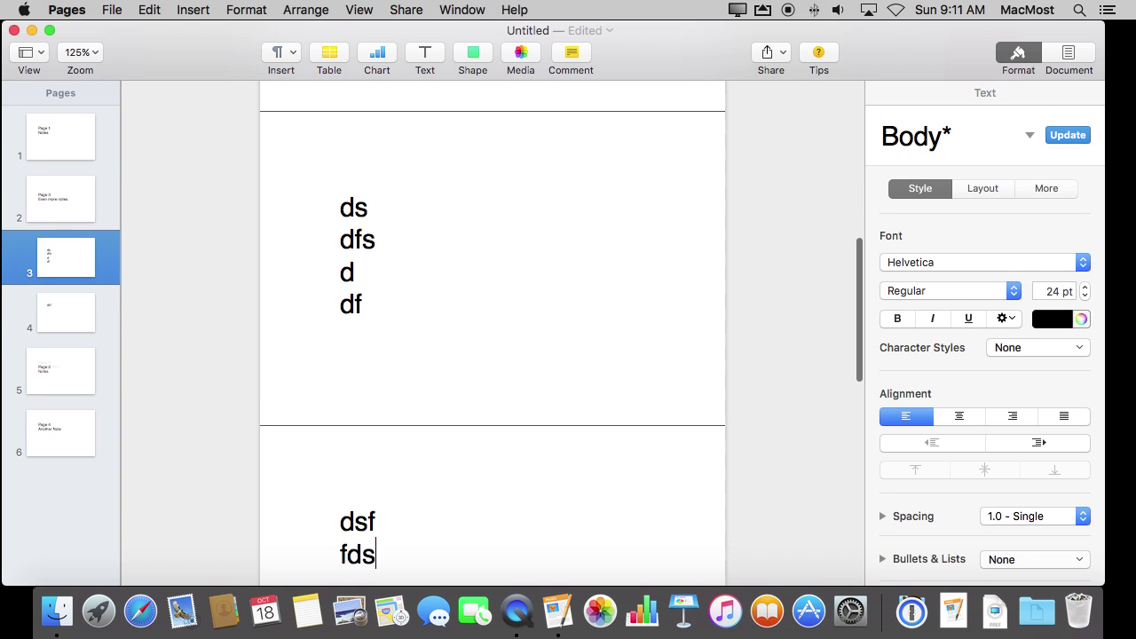
{"action": "type", "text": " fds dsf"}
{"action": "key", "text": "KP_Enter"}
{"action": "type", "text": "dfs fds"}
{"action": "key", "text": "Return"}
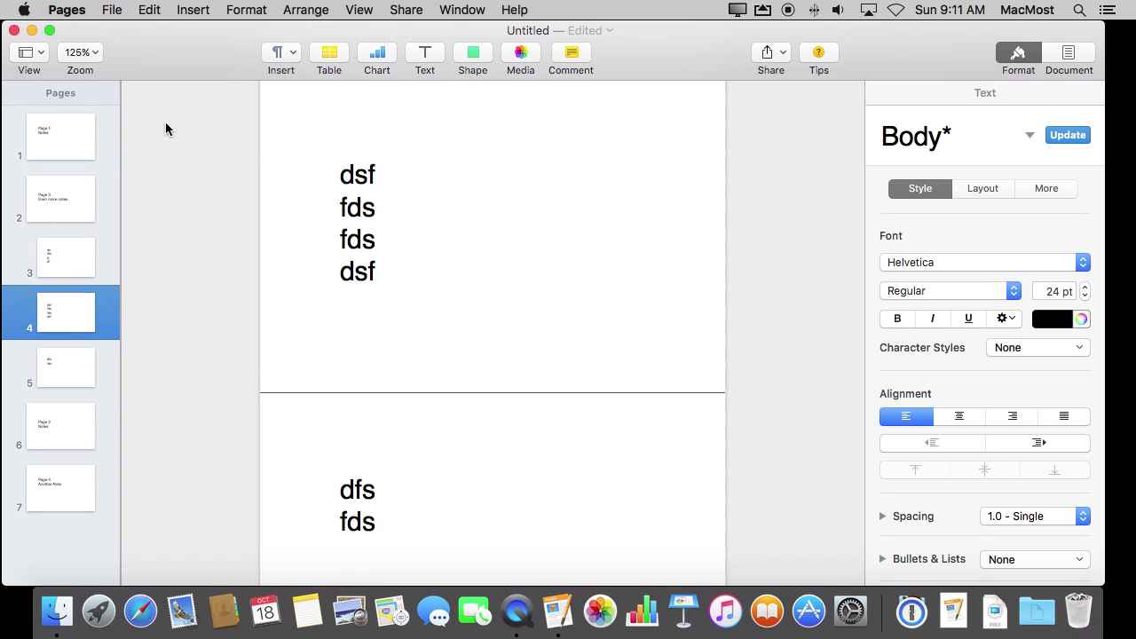
{"action": "left_click", "coordinate": [85, 195]}
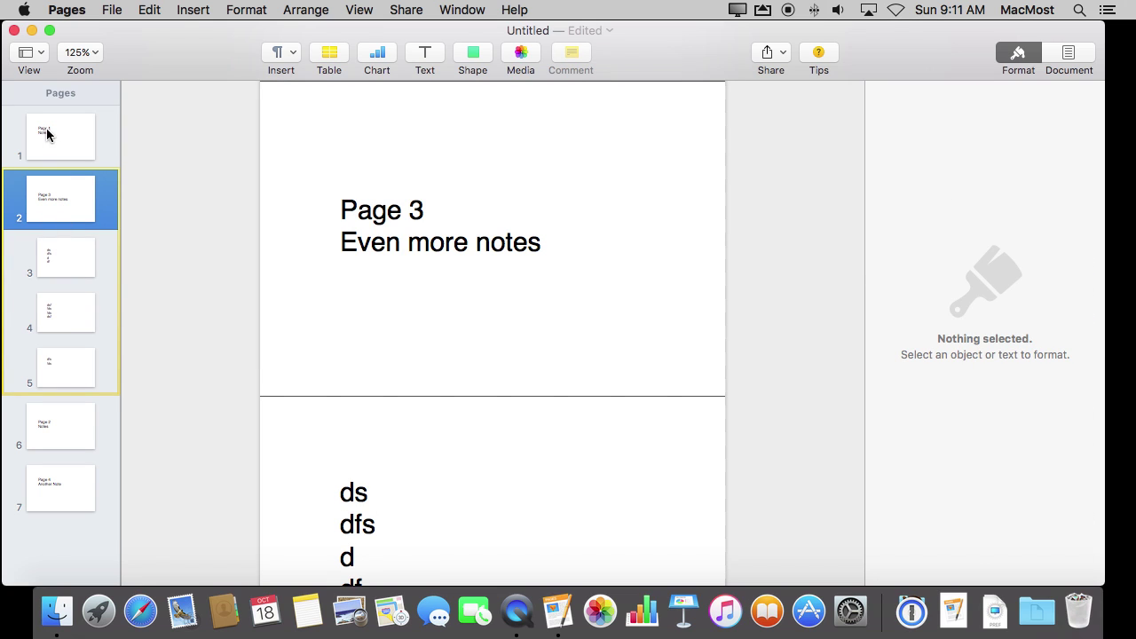
Drag the Page 3 note section below the other notes in the thumbnail sidebar
{"action": "left_click", "coordinate": [53, 431]}
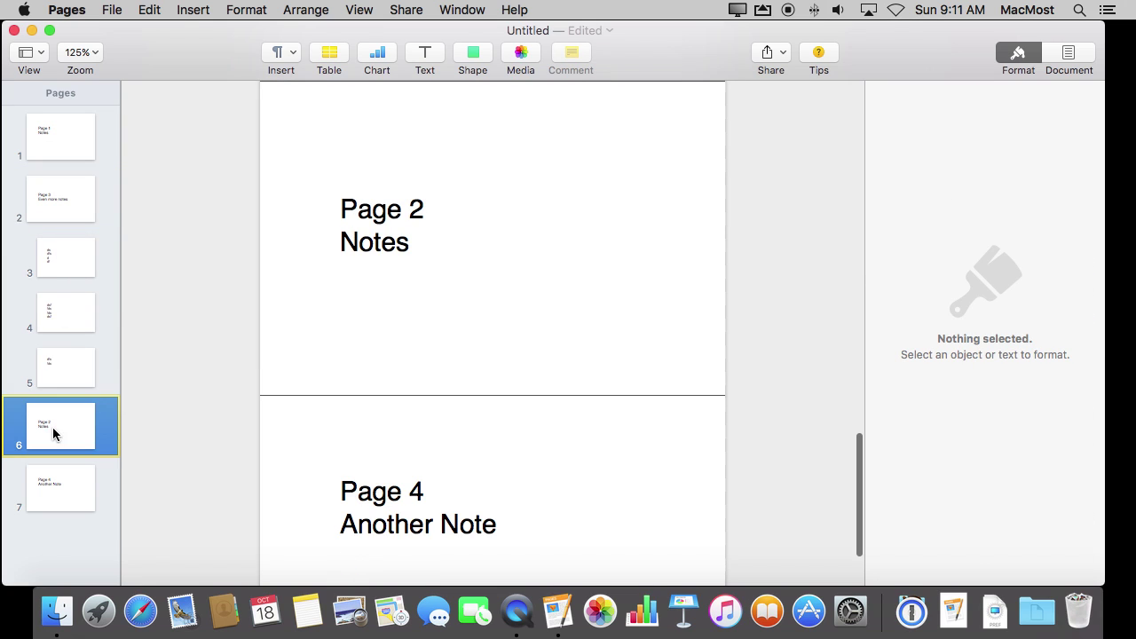
{"action": "left_click", "coordinate": [56, 258]}
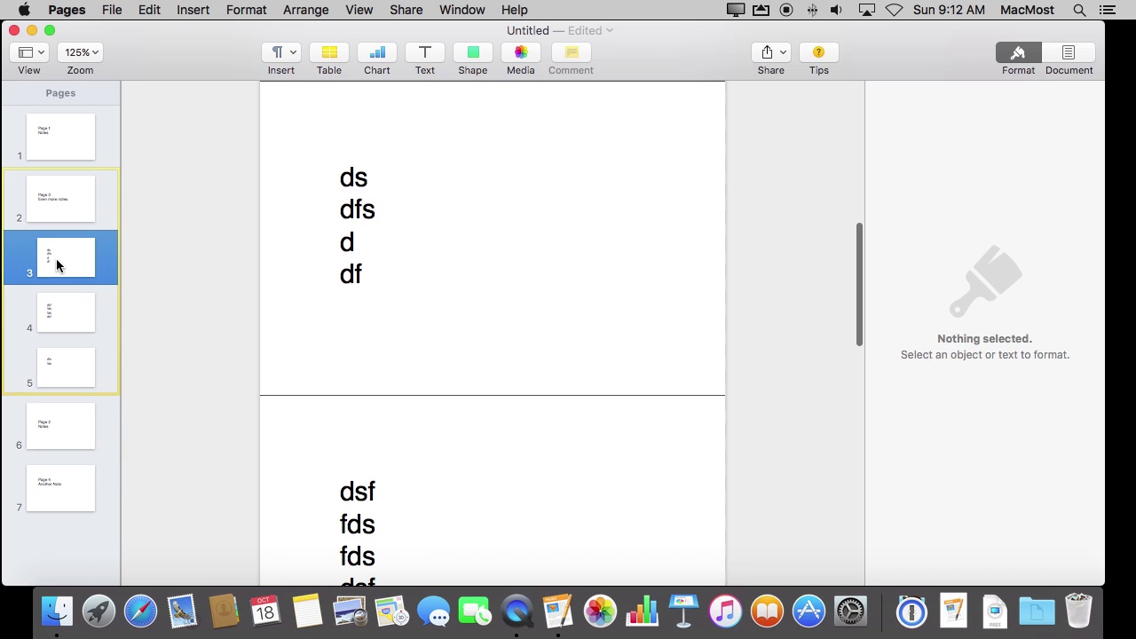
{"action": "left_click", "coordinate": [57, 197]}
{"action": "left_click_drag", "start_coordinate": [71, 183], "coordinate": [73, 362]}
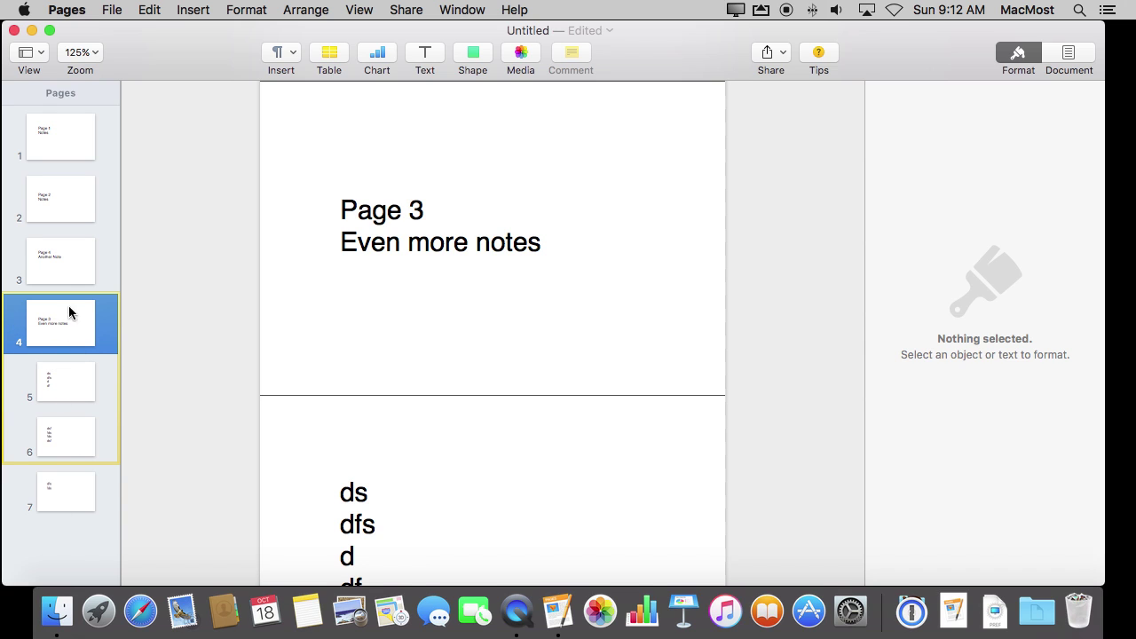
Drag the Page 3 section from the bottom up to the top of the document
{"action": "left_click", "coordinate": [69, 261]}
{"action": "left_click", "coordinate": [67, 201]}
{"action": "left_click", "coordinate": [60, 345]}
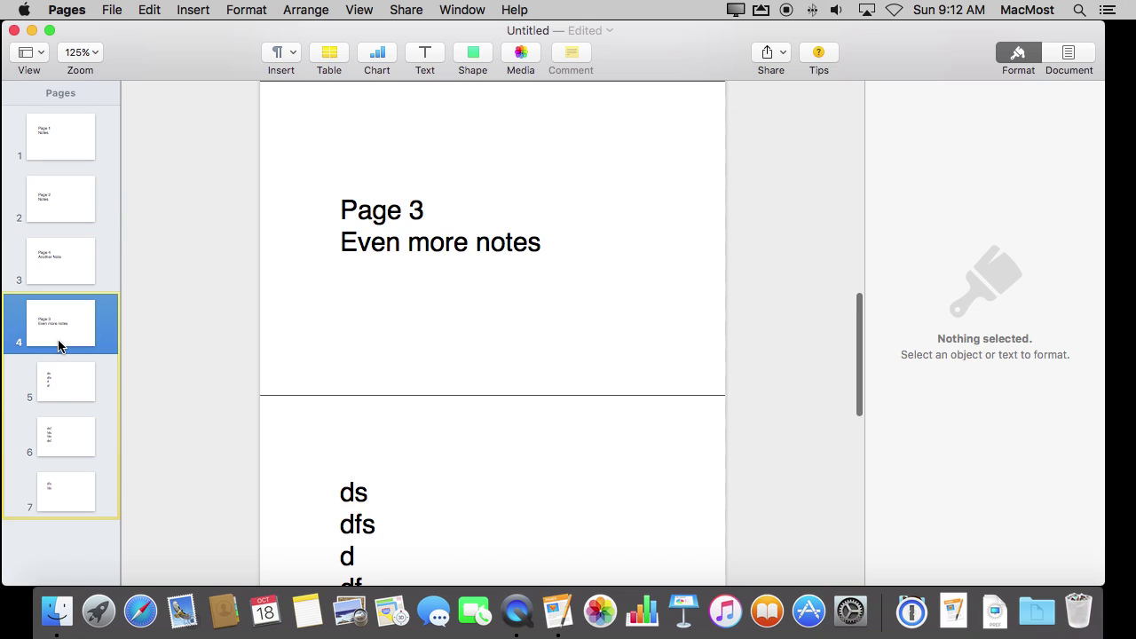
{"action": "left_click_drag", "start_coordinate": [24, 328], "coordinate": [33, 138]}
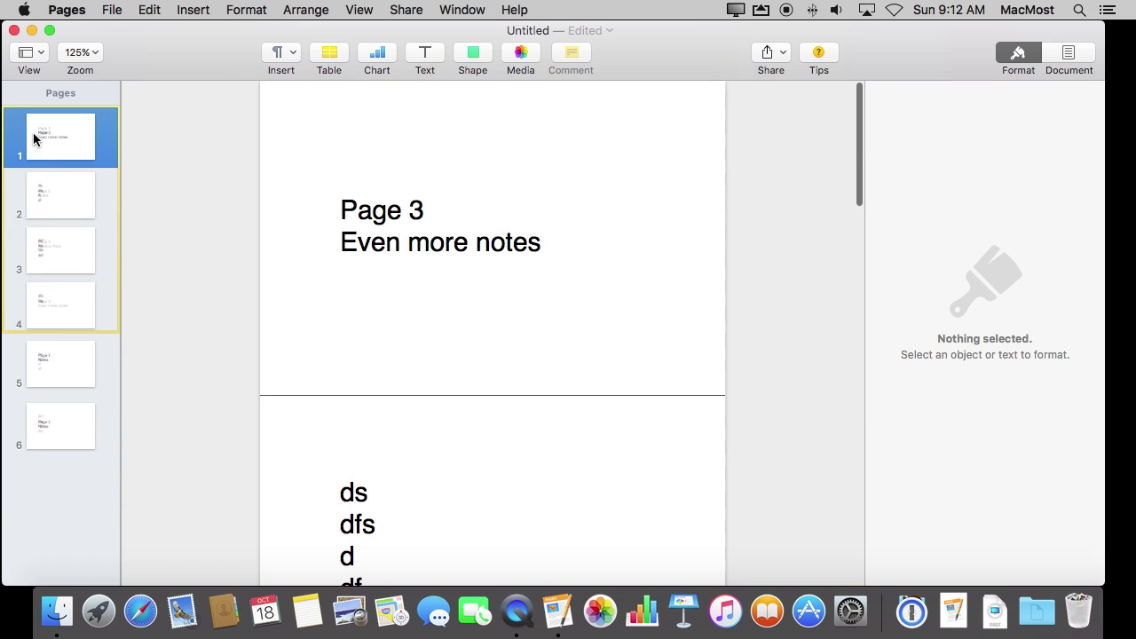
{"action": "key", "text": "Delete"}
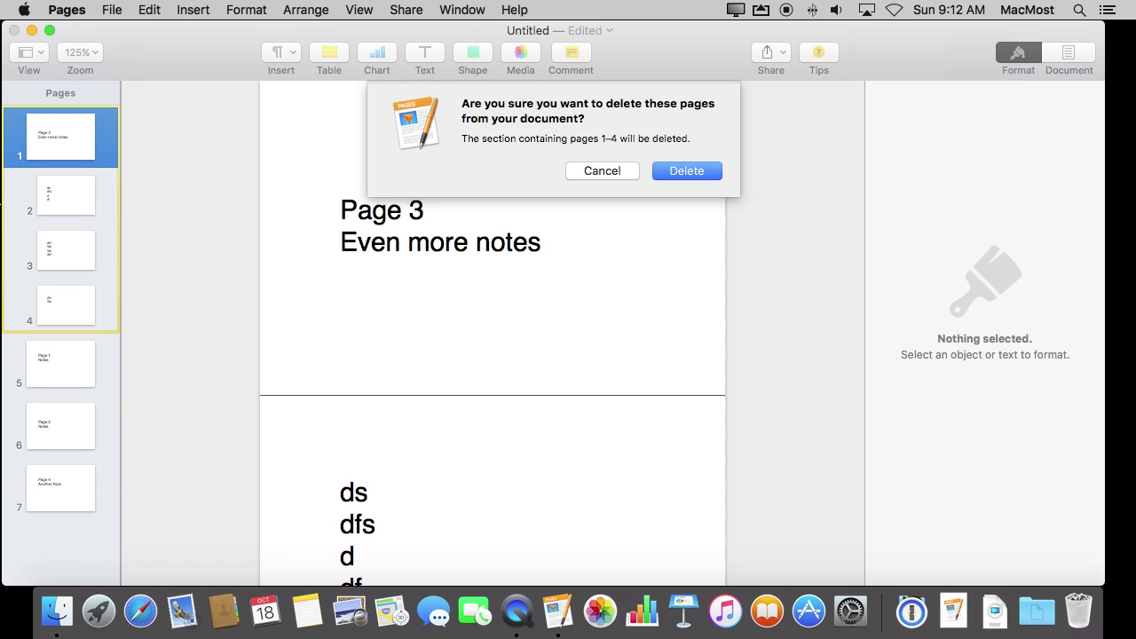
{"action": "left_click", "coordinate": [592, 171]}
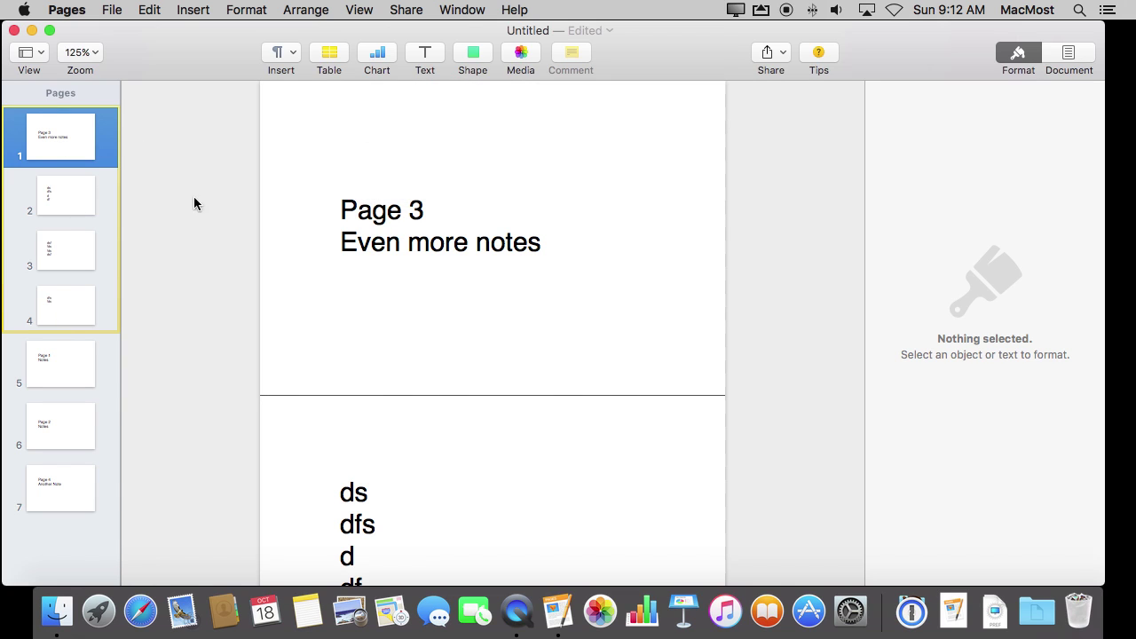
{"action": "left_click", "coordinate": [61, 380]}
{"action": "left_click", "coordinate": [58, 447]}
{"action": "left_click", "coordinate": [56, 508]}
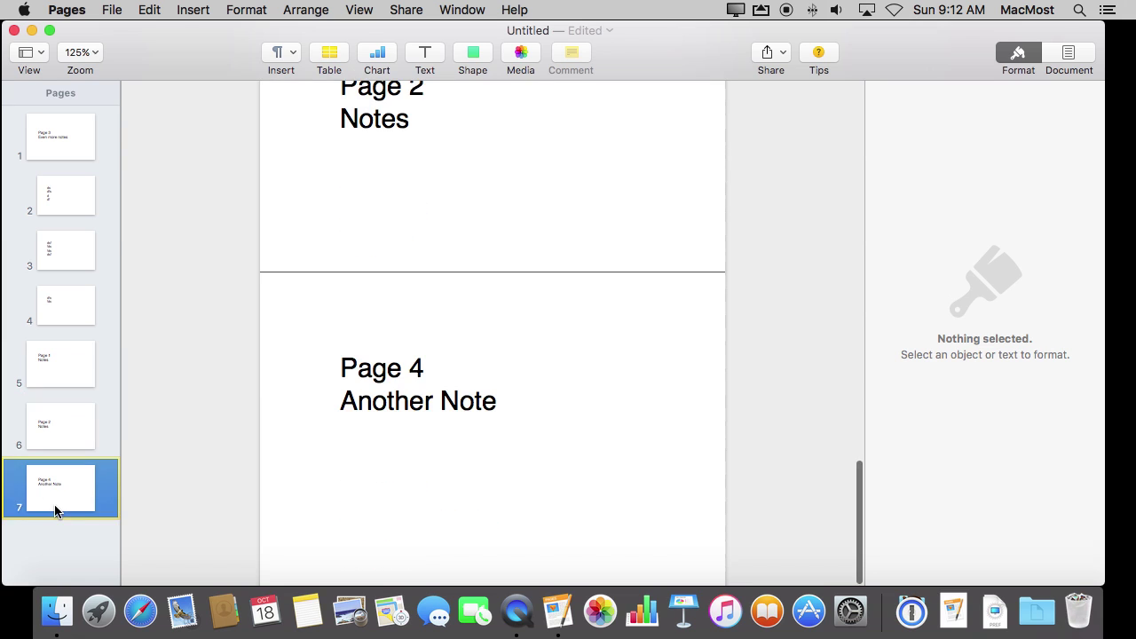
{"action": "left_click", "coordinate": [54, 362]}
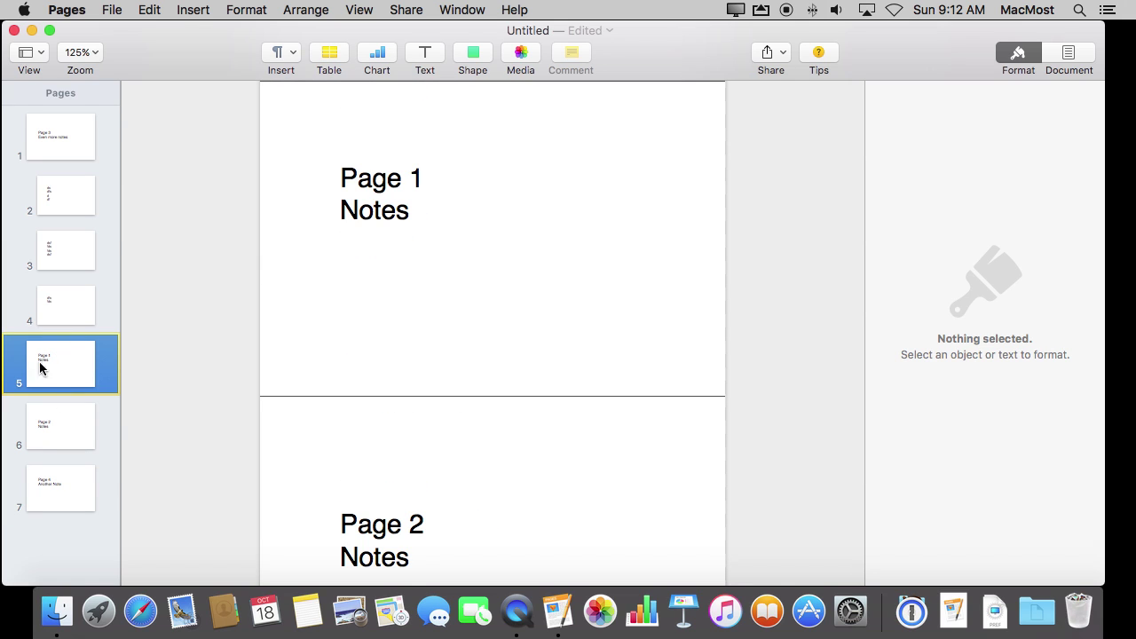
{"action": "left_click", "coordinate": [67, 129]}
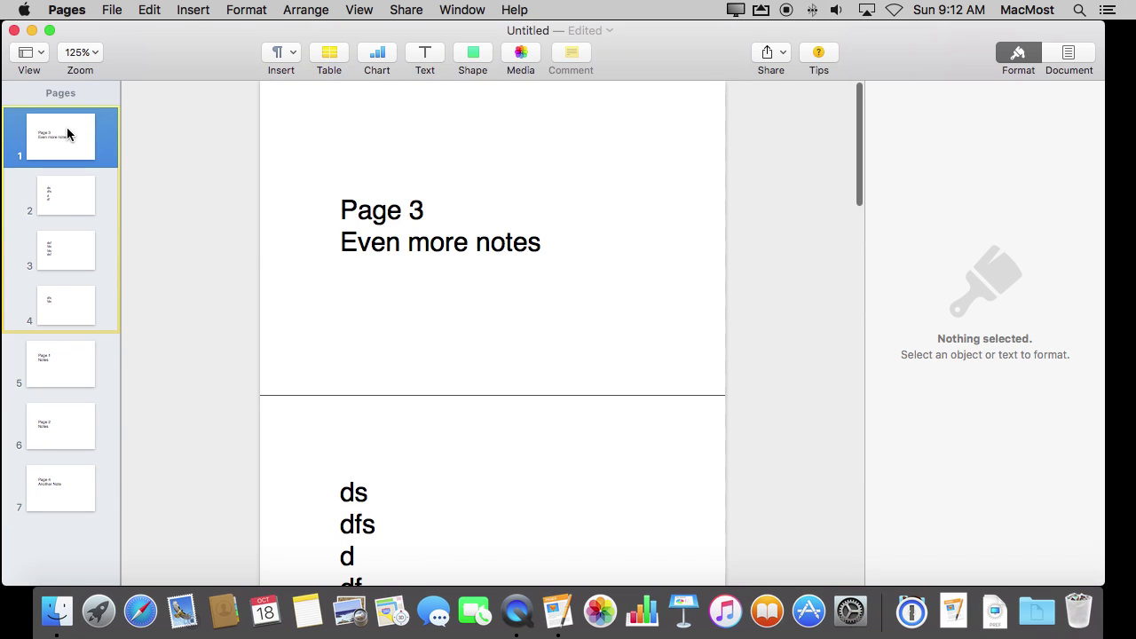